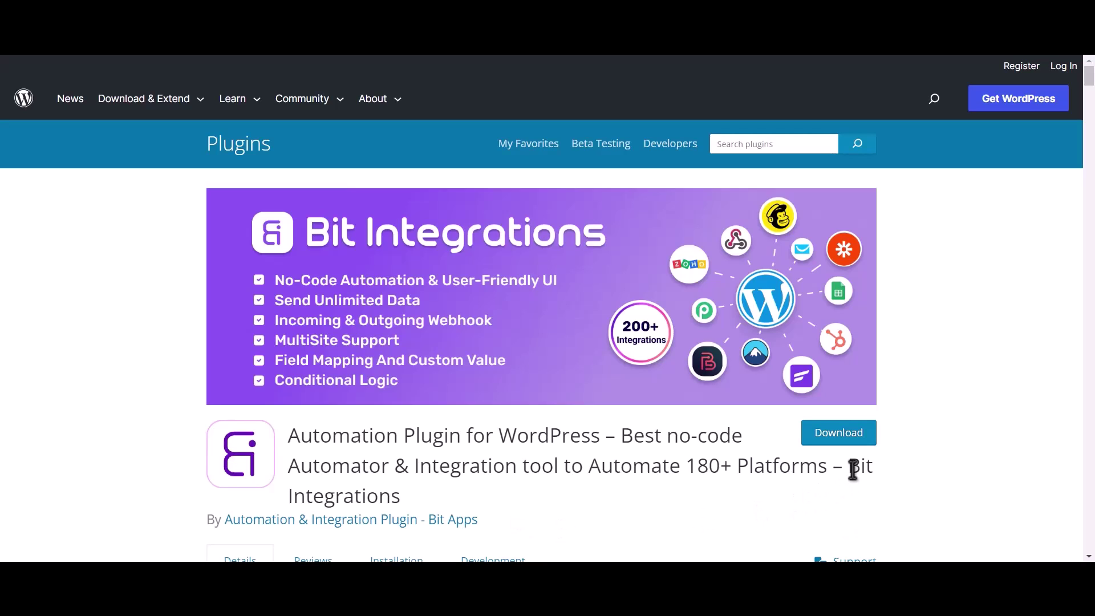
Step: Start a new Bit Integrations flow with Amelia as the trigger and copy its webhook URL
drag(851, 467, 860, 493)
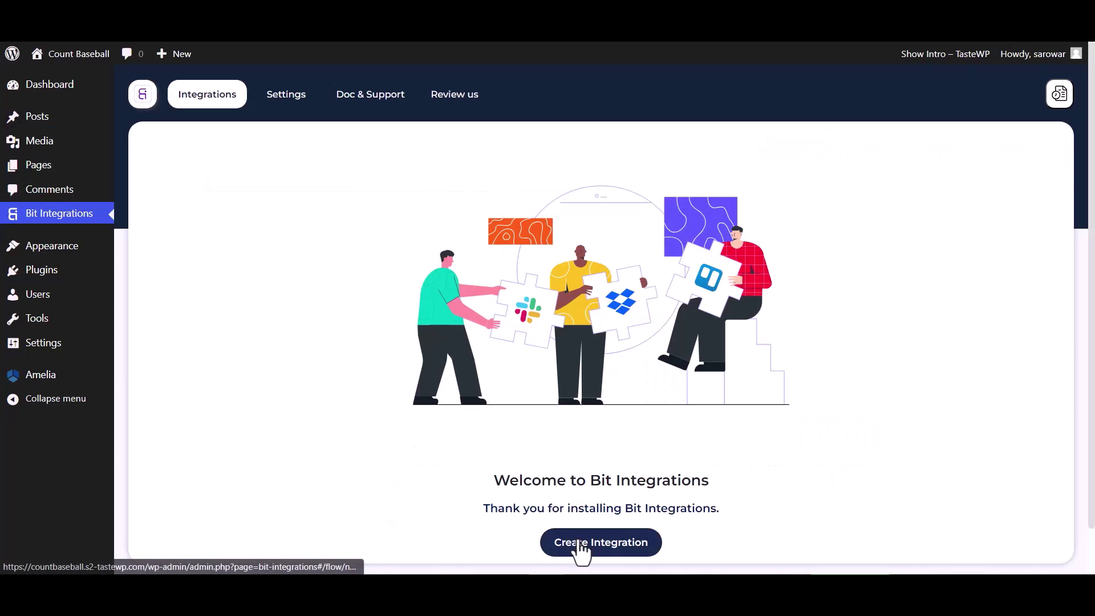
click(575, 548)
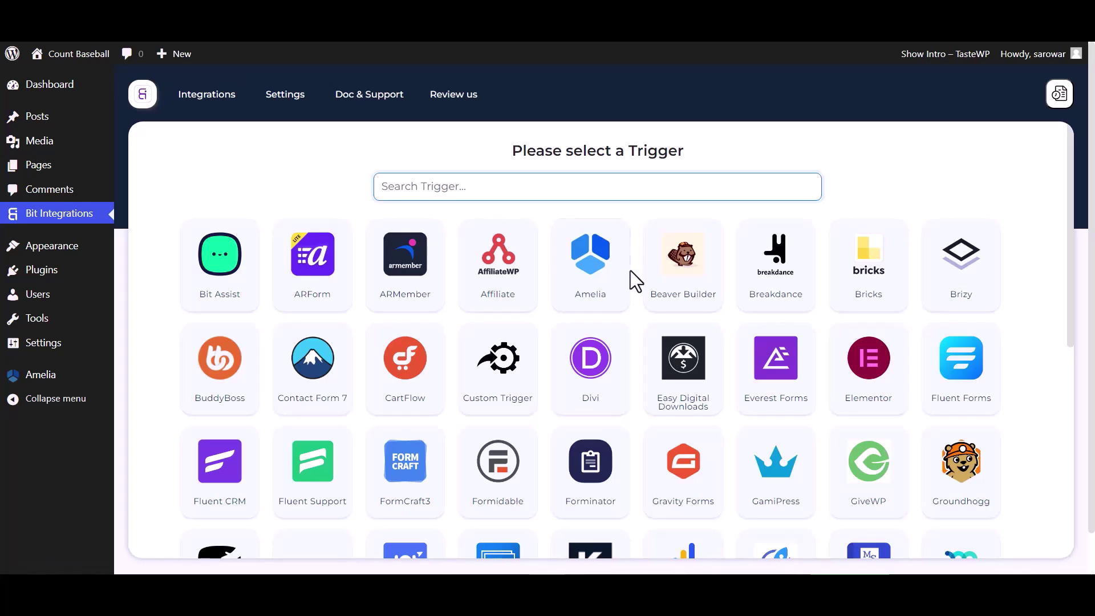
click(606, 287)
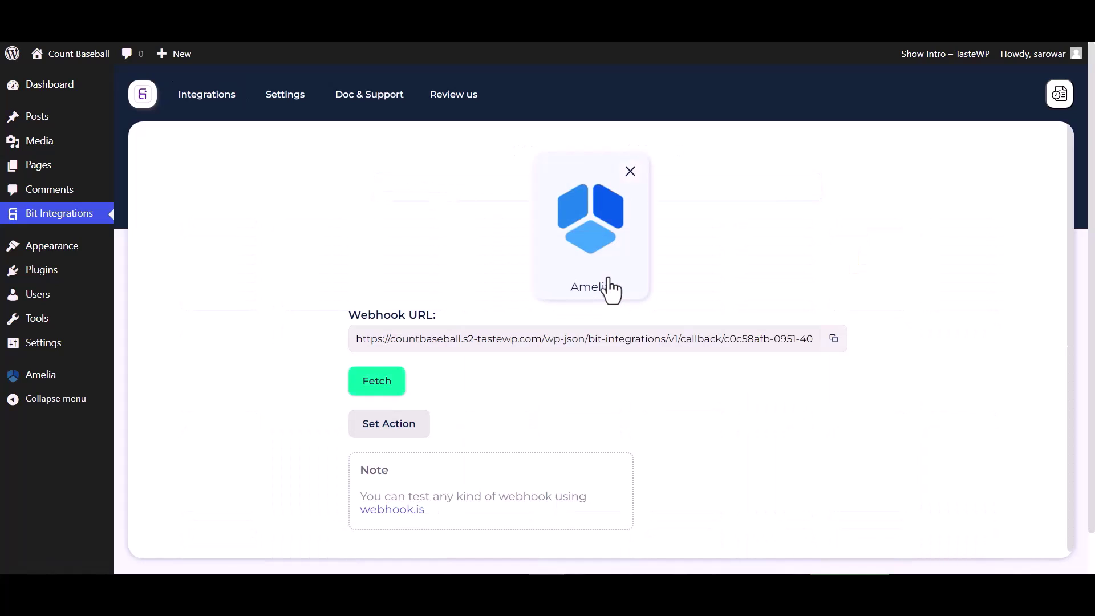
click(833, 340)
Step: Begin fetching webhook data, then reach Amelia's Web Hooks integration settings
click(390, 392)
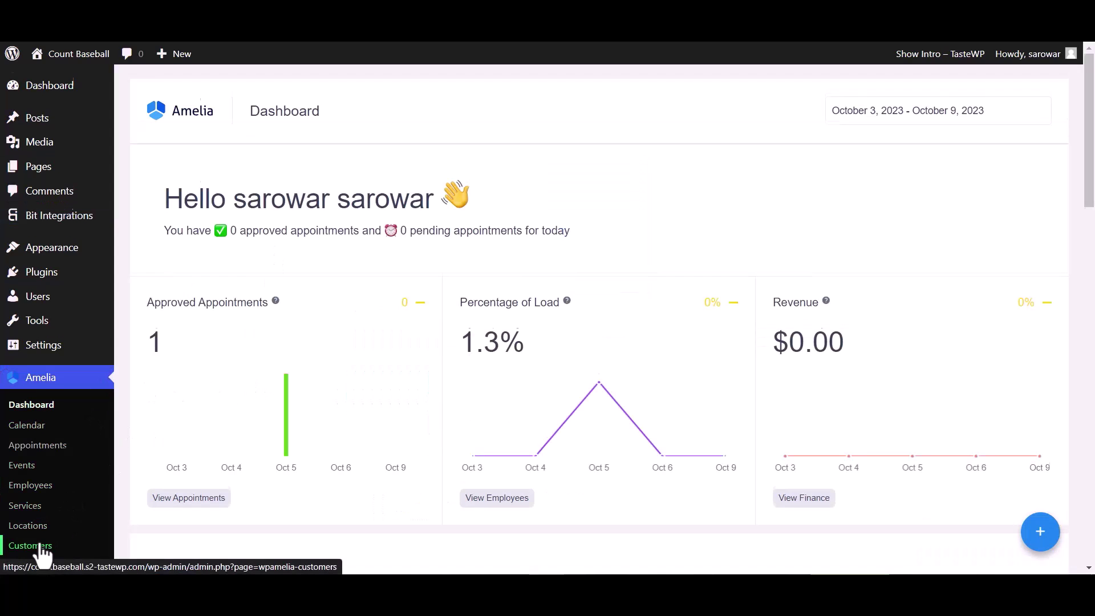
scroll(39, 548, down, 1)
scroll(39, 548, down, 3)
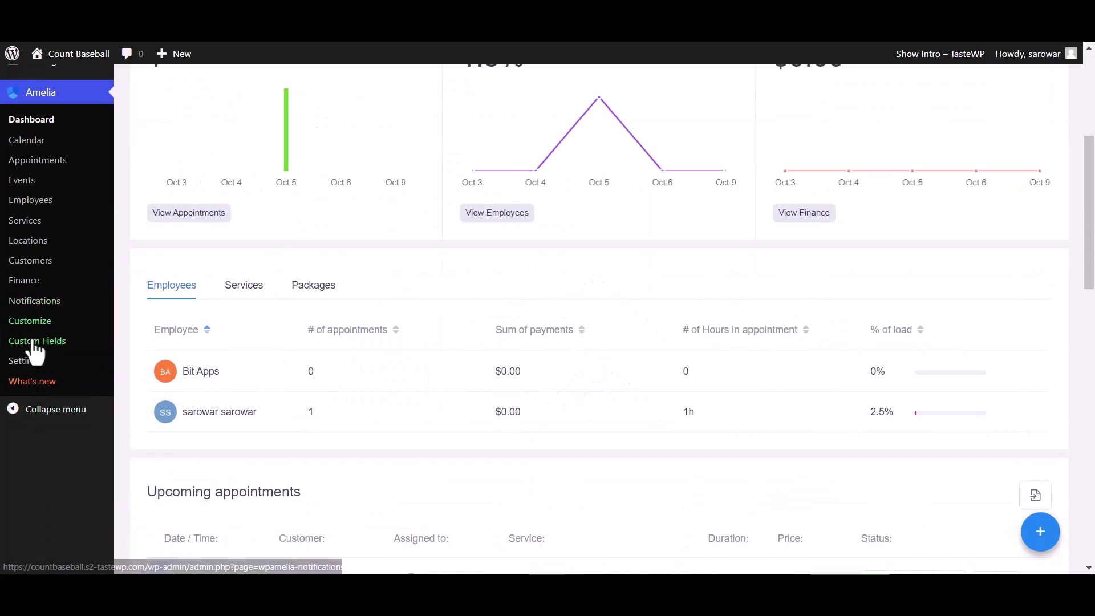
click(34, 370)
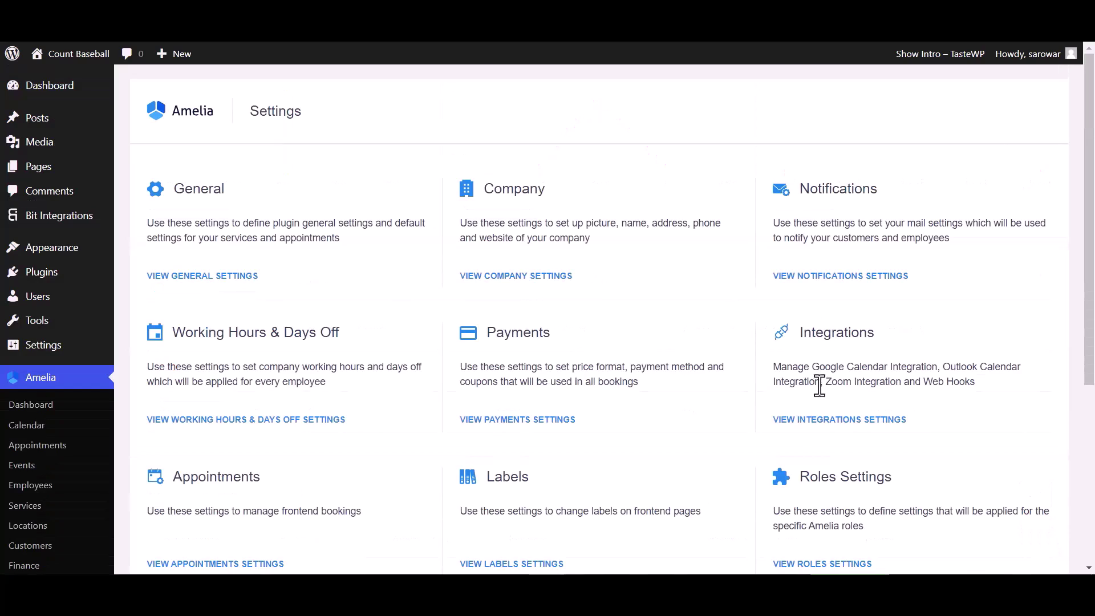
click(799, 423)
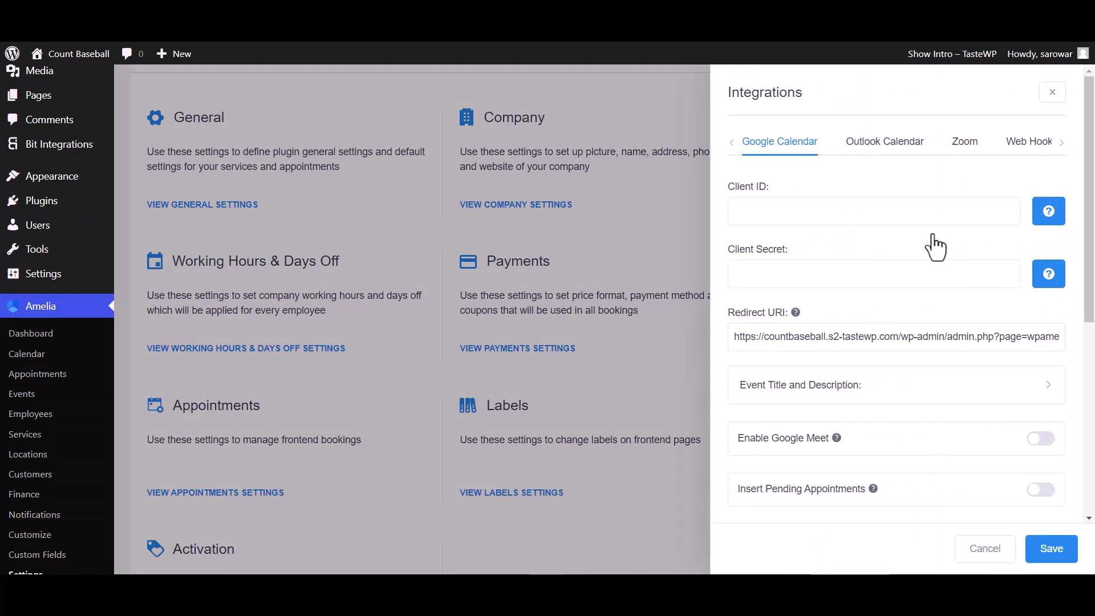
click(1036, 157)
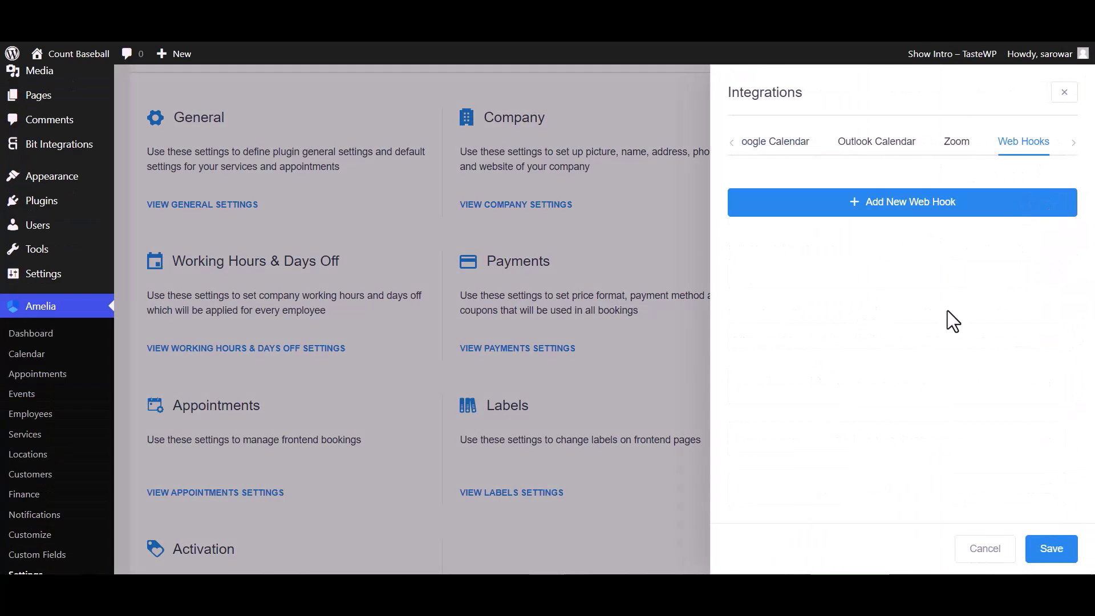
Step: Add an Amelia webhook with the pasted URL, type Appointment, action Booking Status Changed, and save
click(937, 202)
click(792, 196)
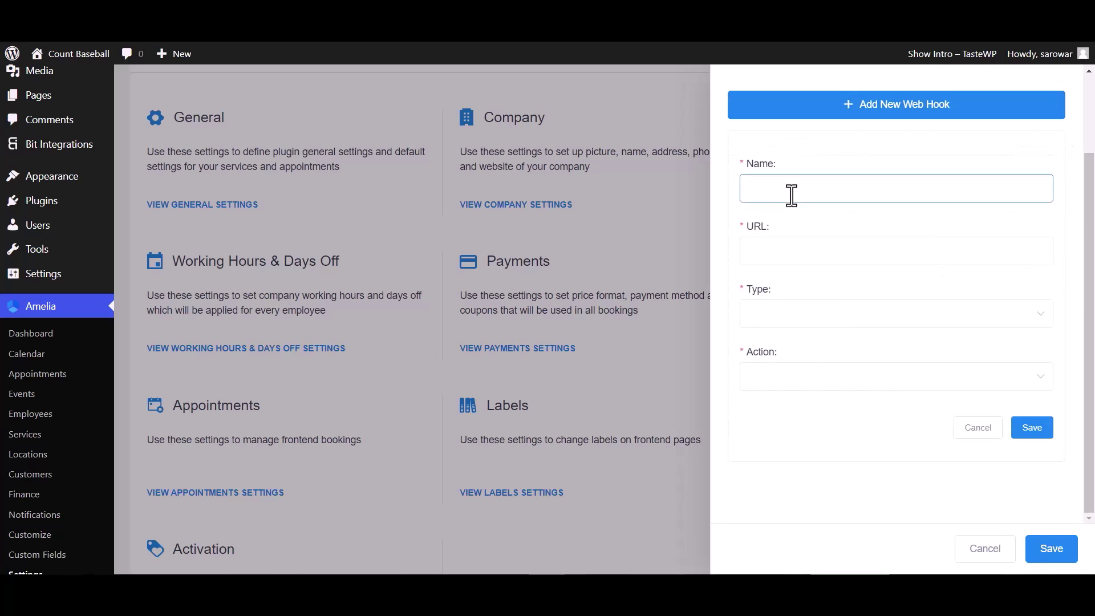
text(Bit In)
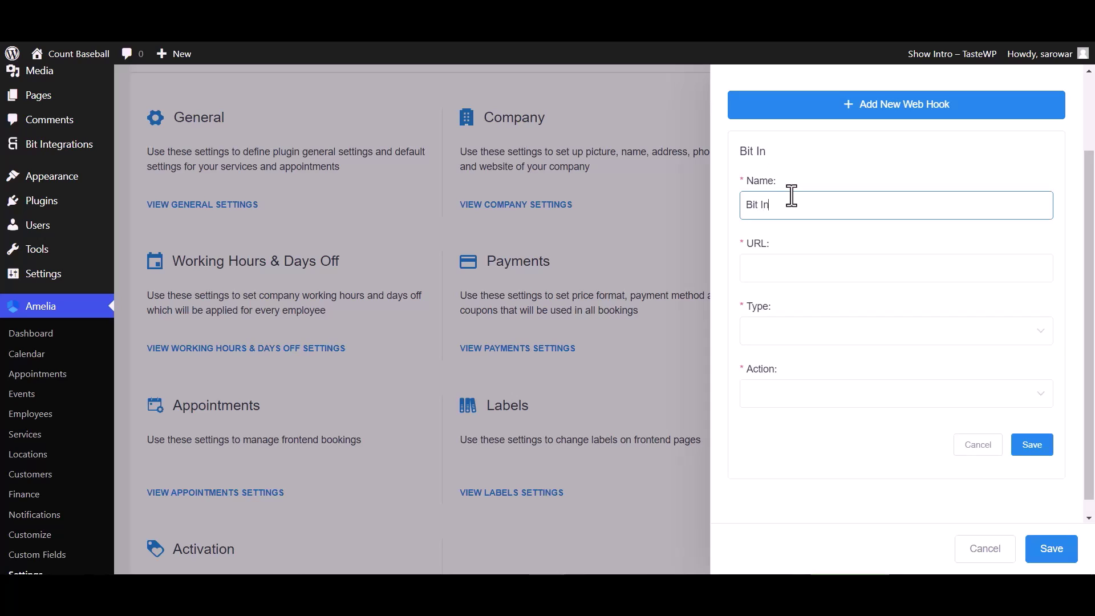
text(tegratio)
text(ns)
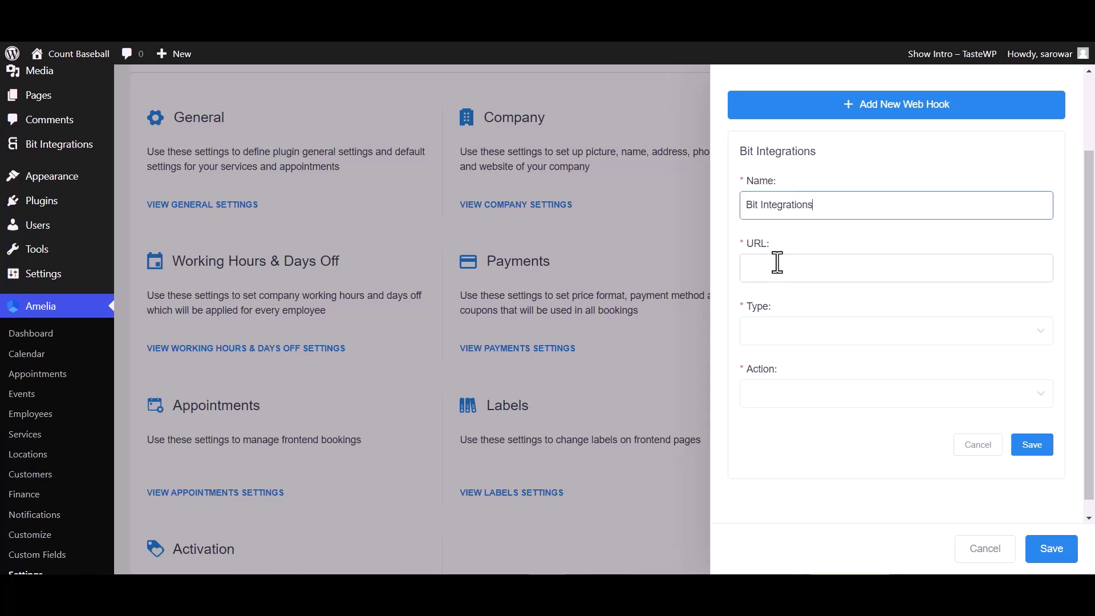
click(785, 270)
key(ctrl+v)
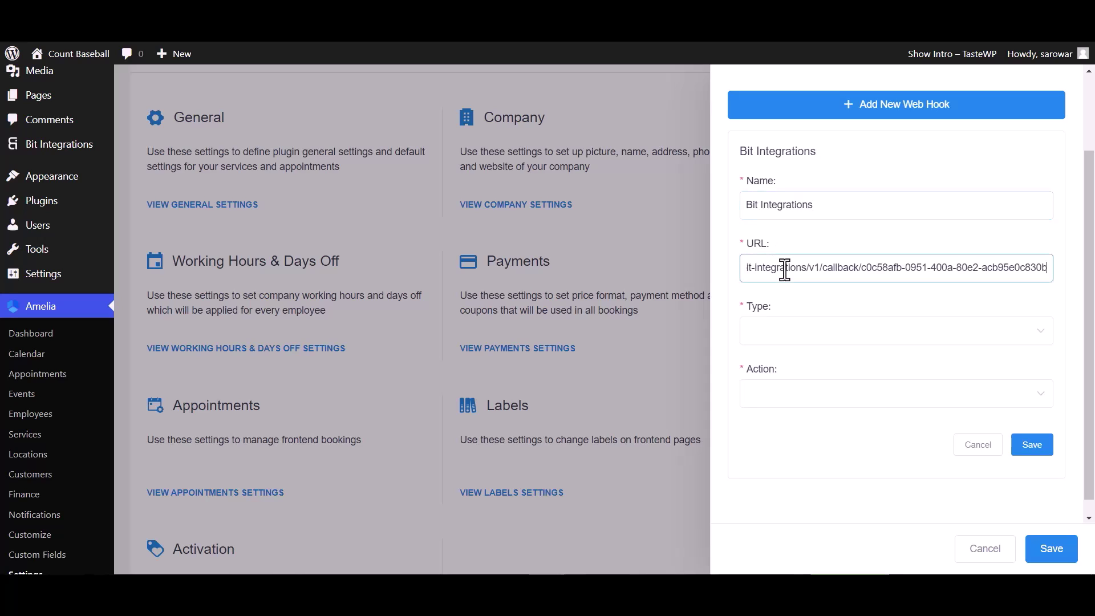
click(788, 341)
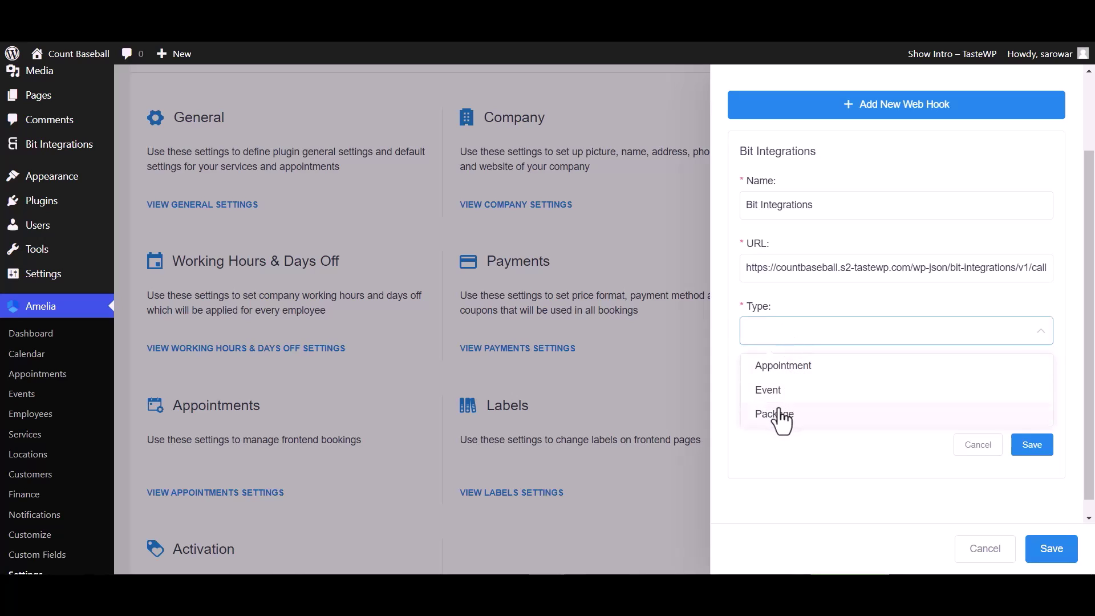
click(784, 370)
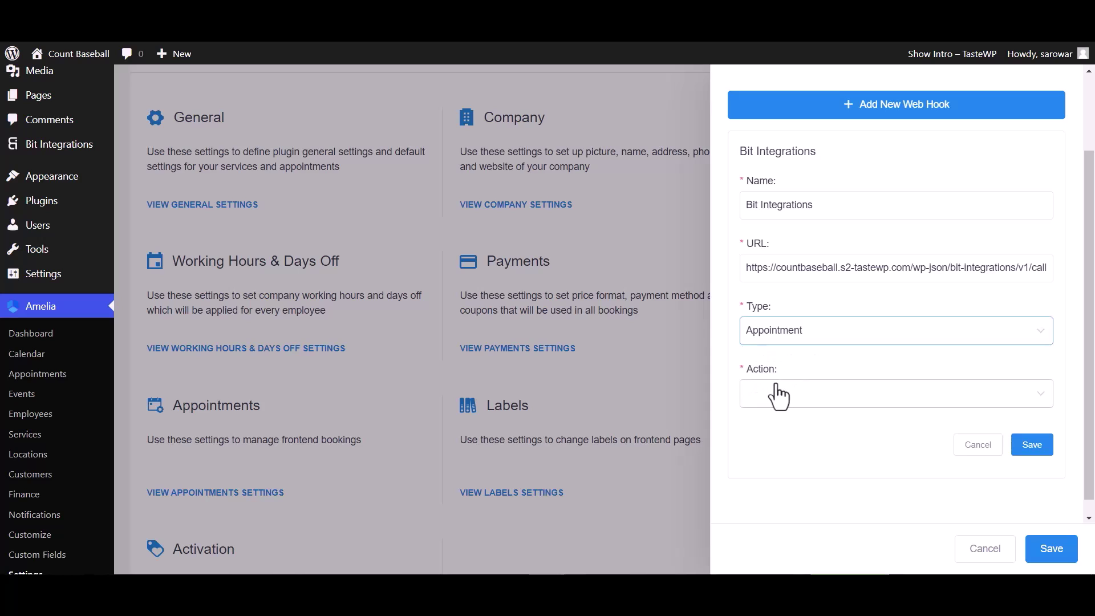
click(781, 396)
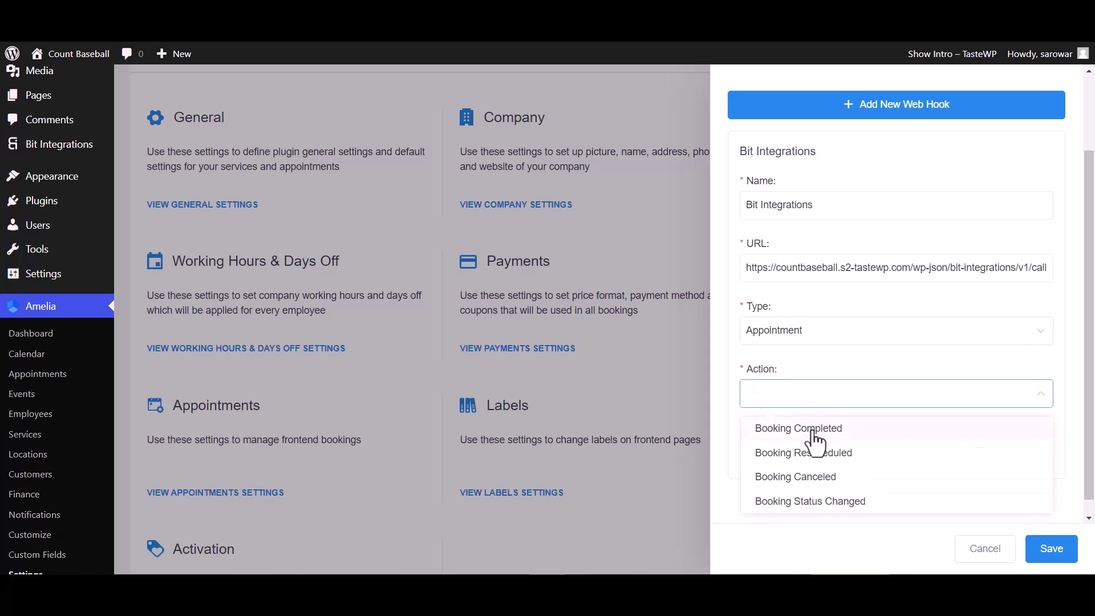
click(809, 501)
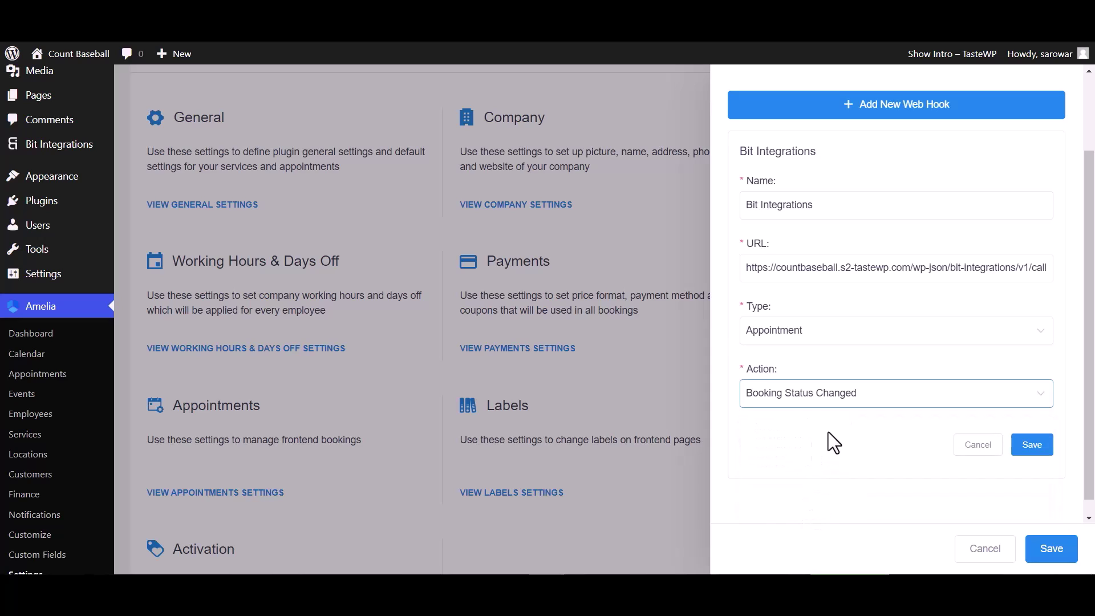
click(1033, 445)
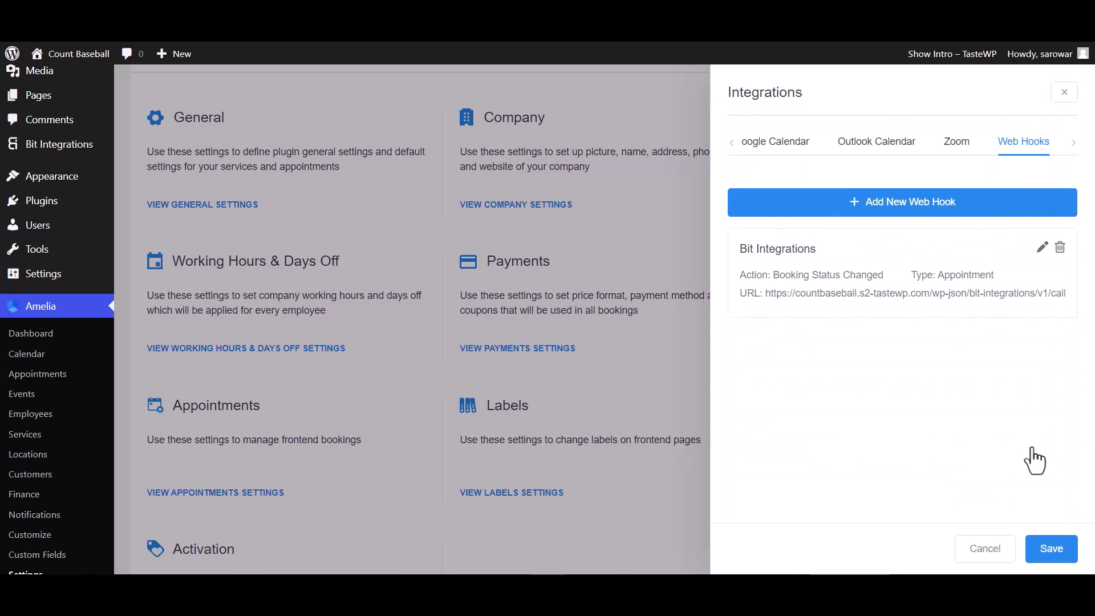
click(1061, 550)
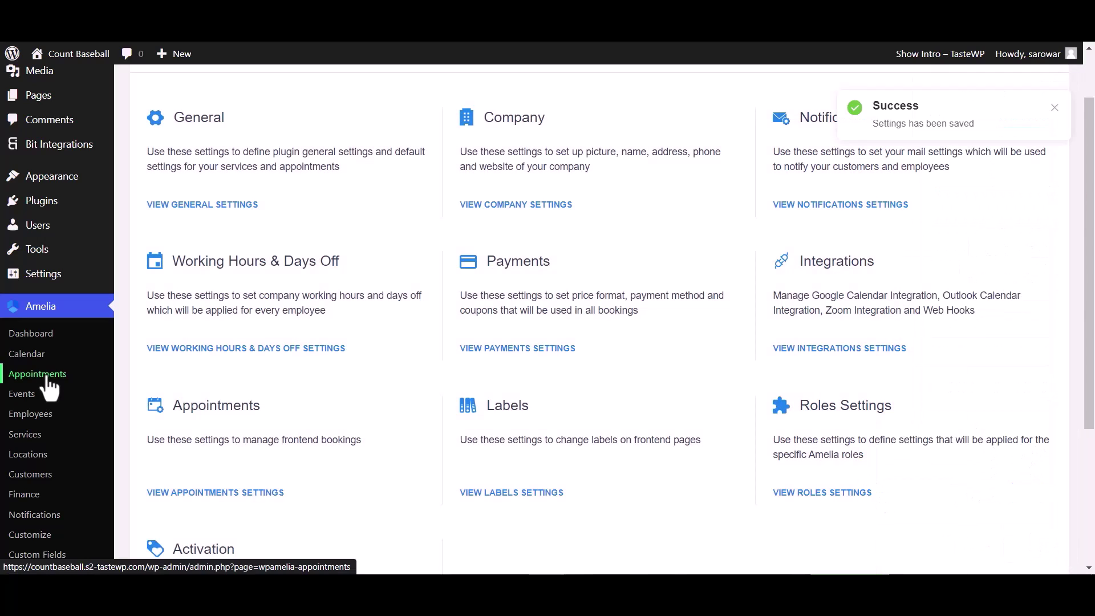
Step: Set the first appointment to Pending to fire the webhook, then search for the action app
click(38, 373)
click(935, 355)
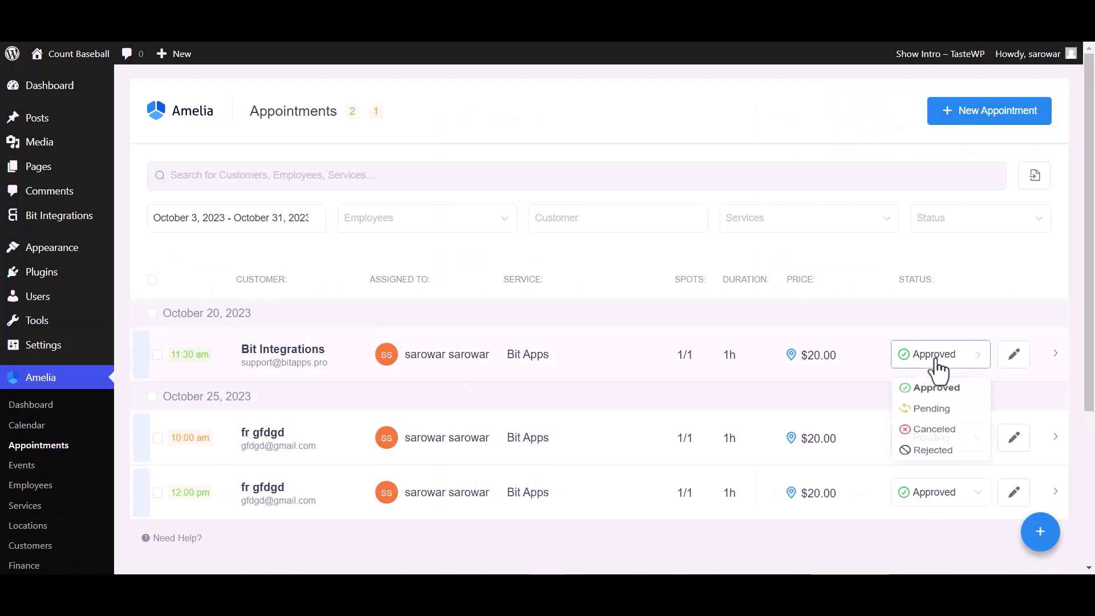
click(938, 418)
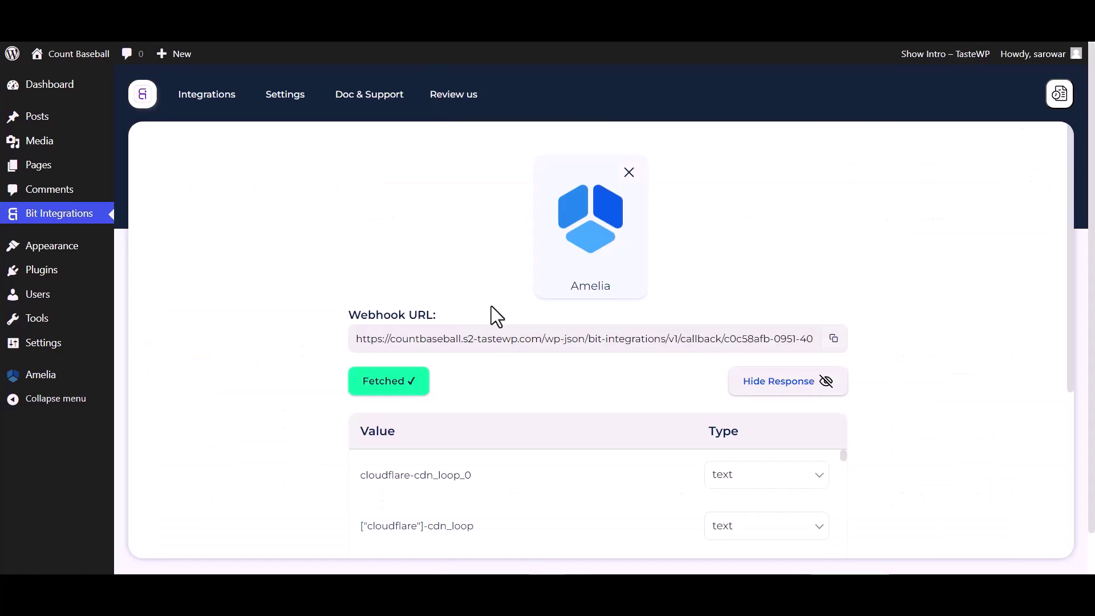
scroll(540, 385, down, 2)
scroll(629, 392, down, 3)
scroll(569, 394, down, 3)
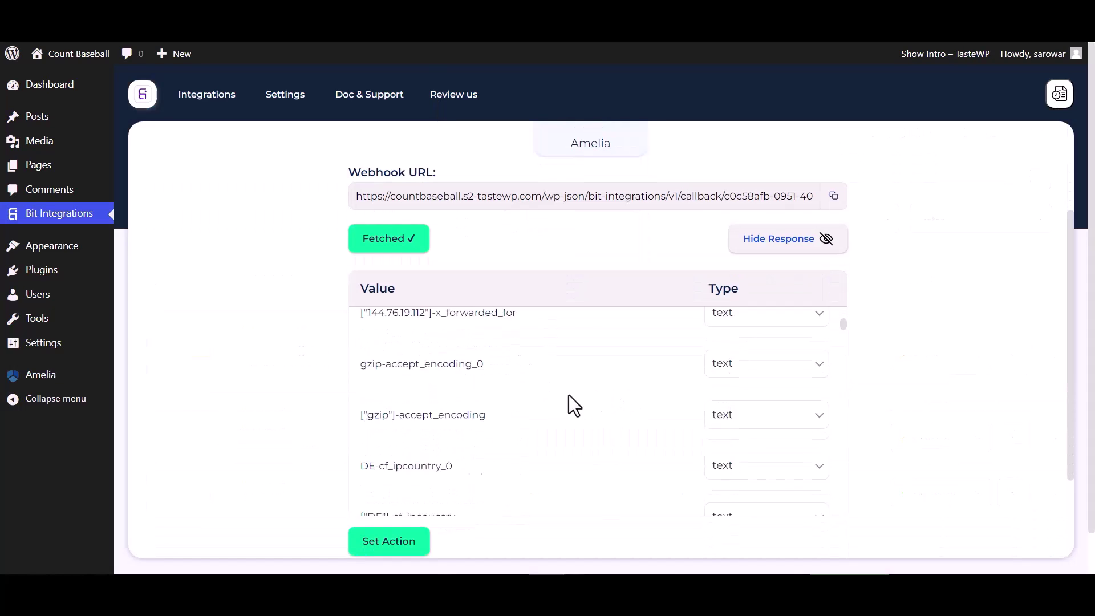
scroll(551, 394, down, 3)
scroll(551, 394, down, 2)
click(379, 547)
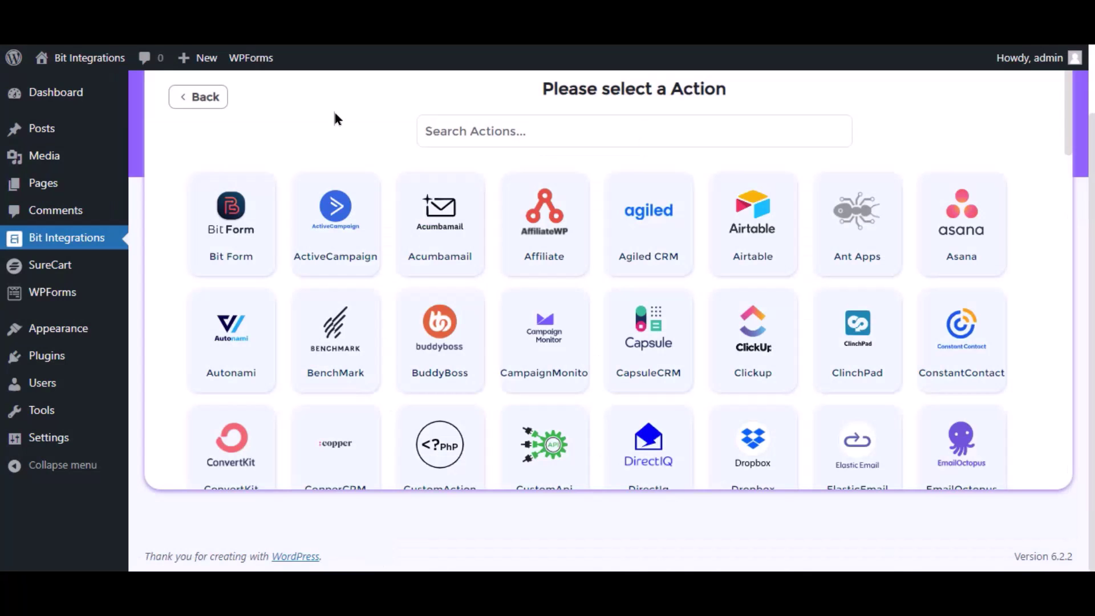
click(452, 128)
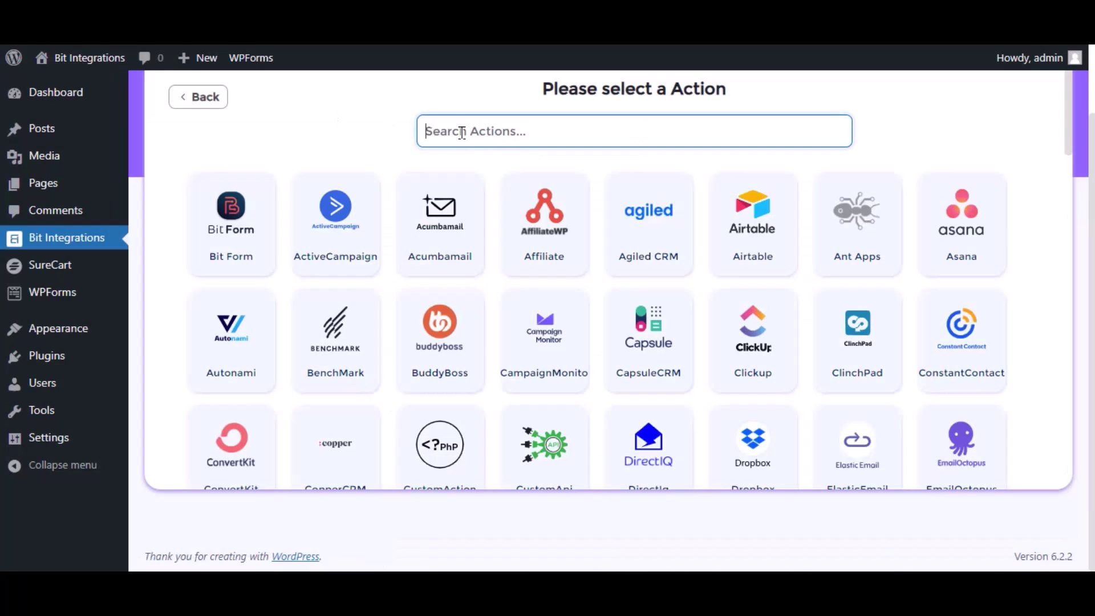
text(sure)
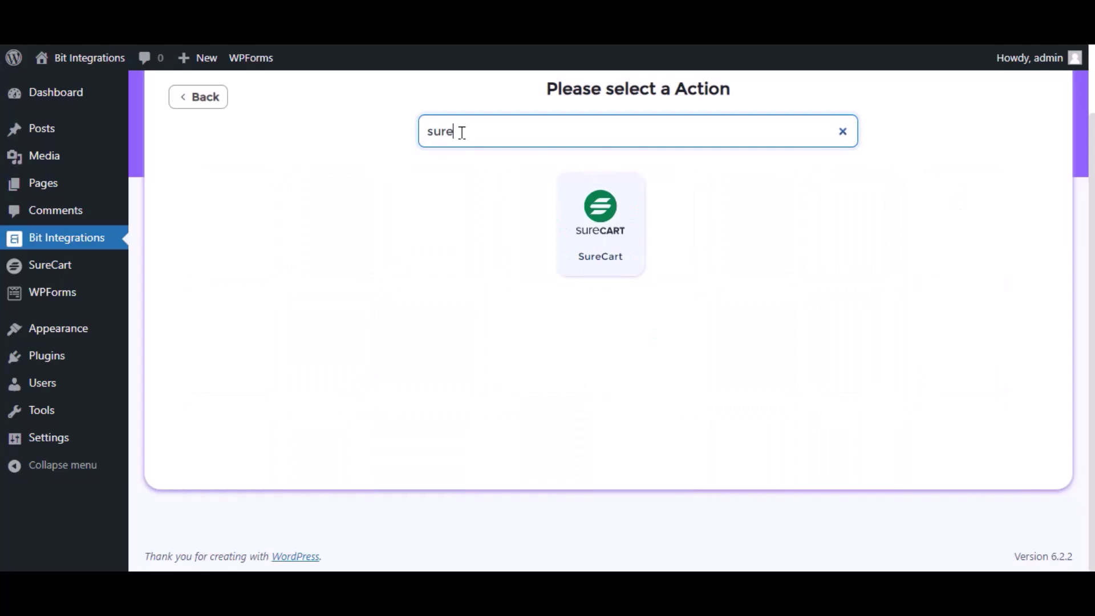
click(608, 260)
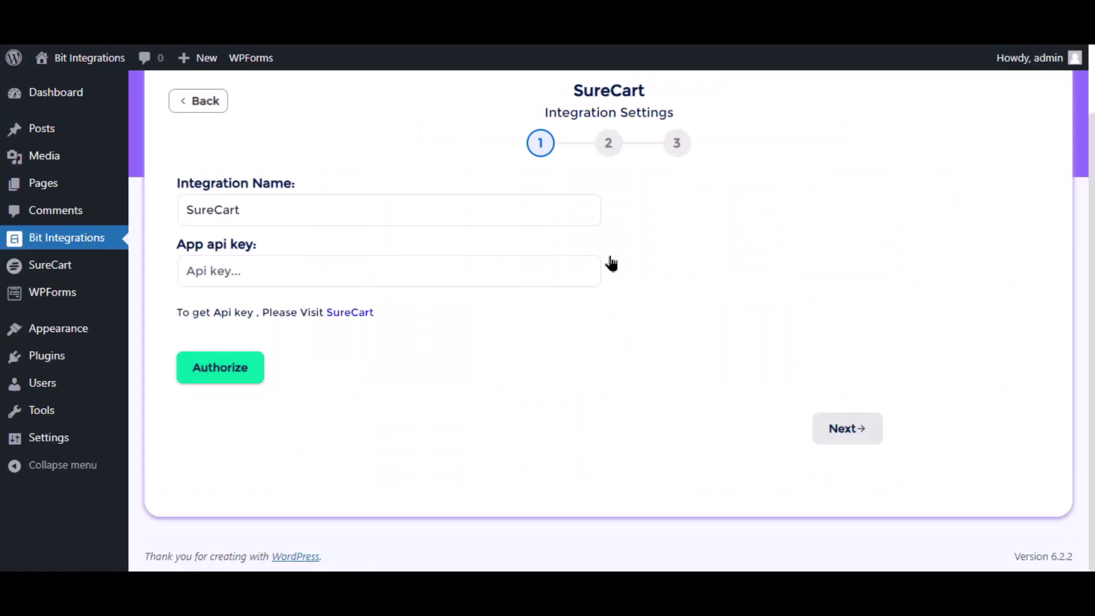
click(393, 199)
double_click(326, 219)
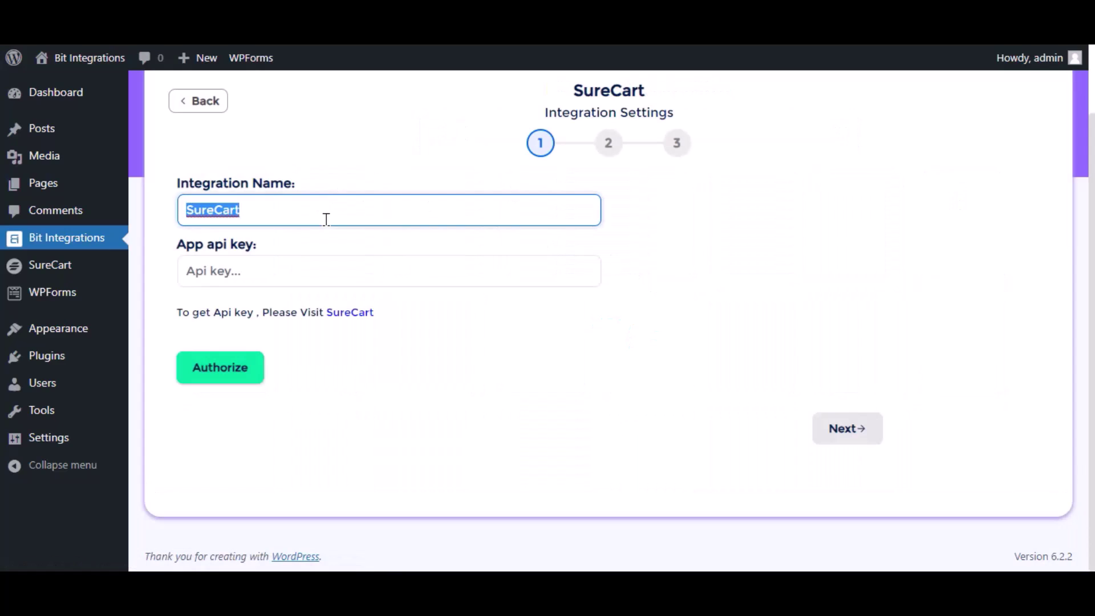
click(337, 263)
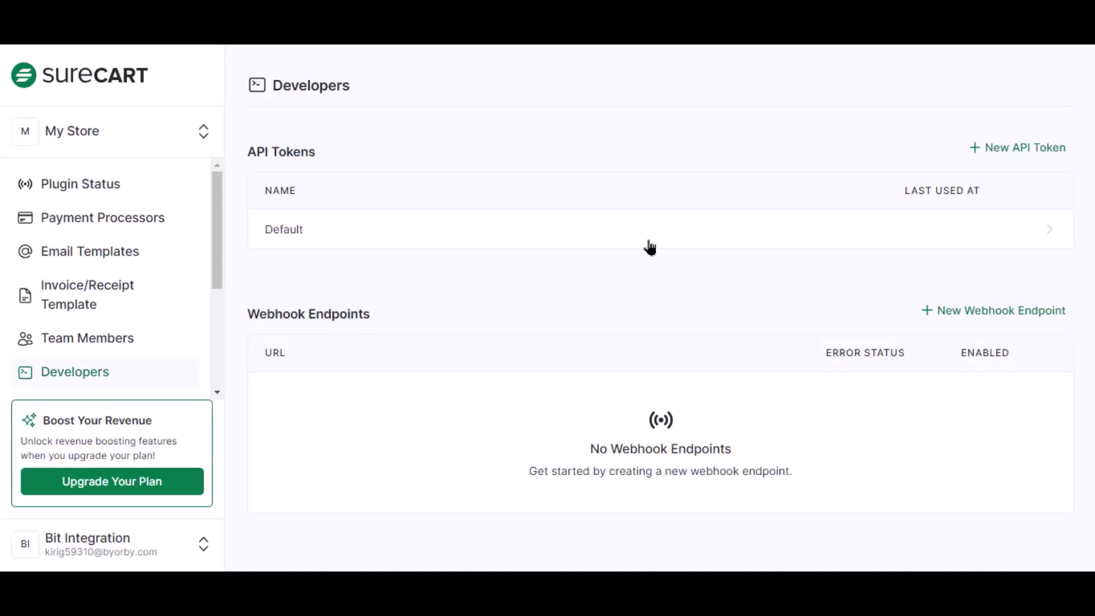
Step: Create a SureCart API token named 'Bit Integrations' and view its details
click(989, 152)
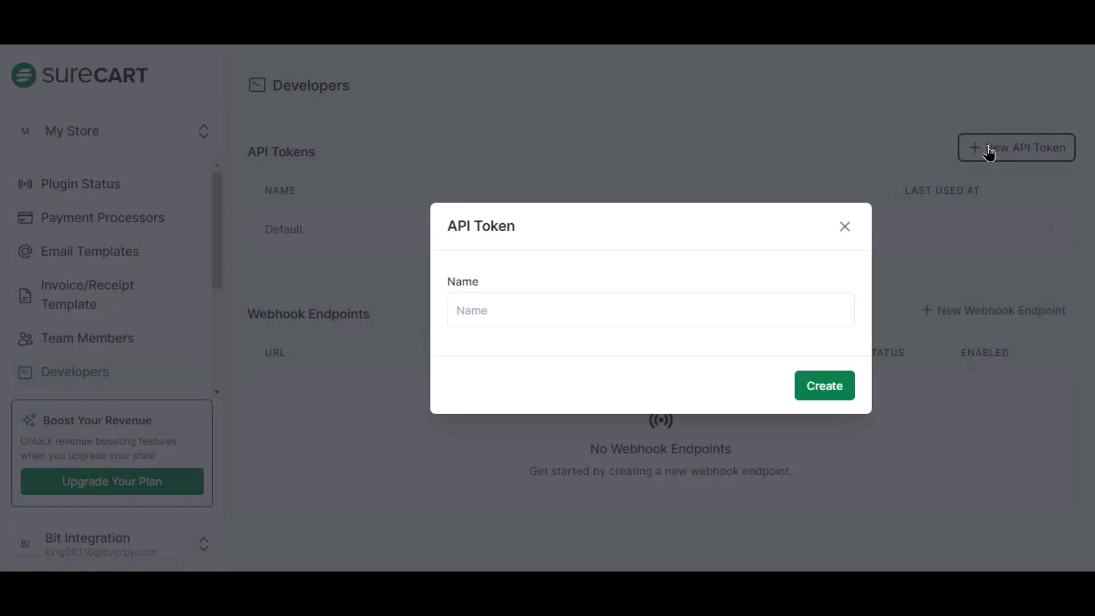
click(638, 297)
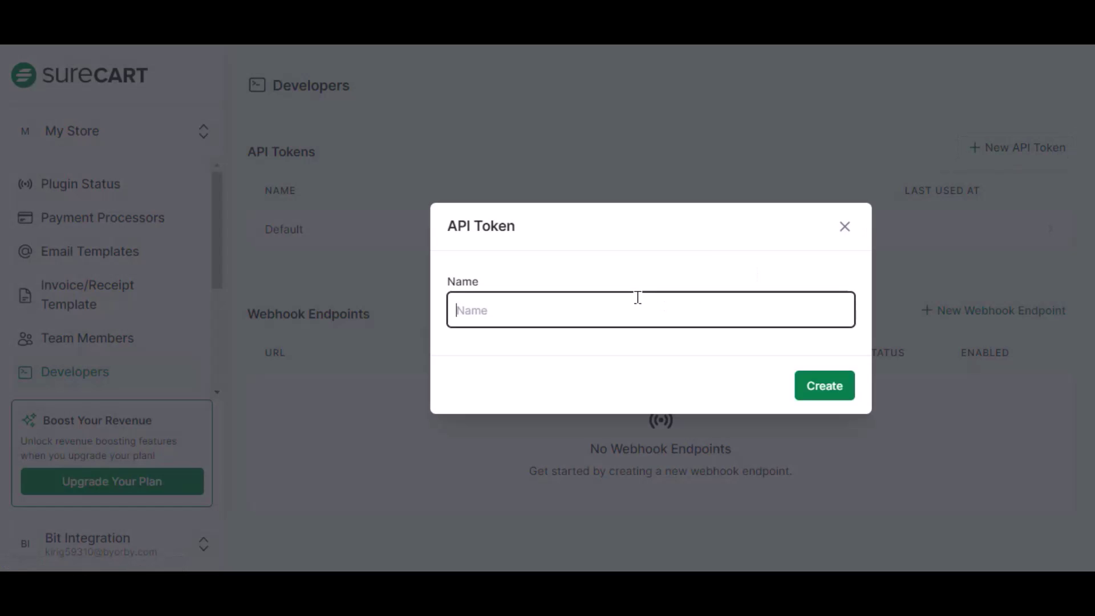
text(Bit Integrations)
click(823, 395)
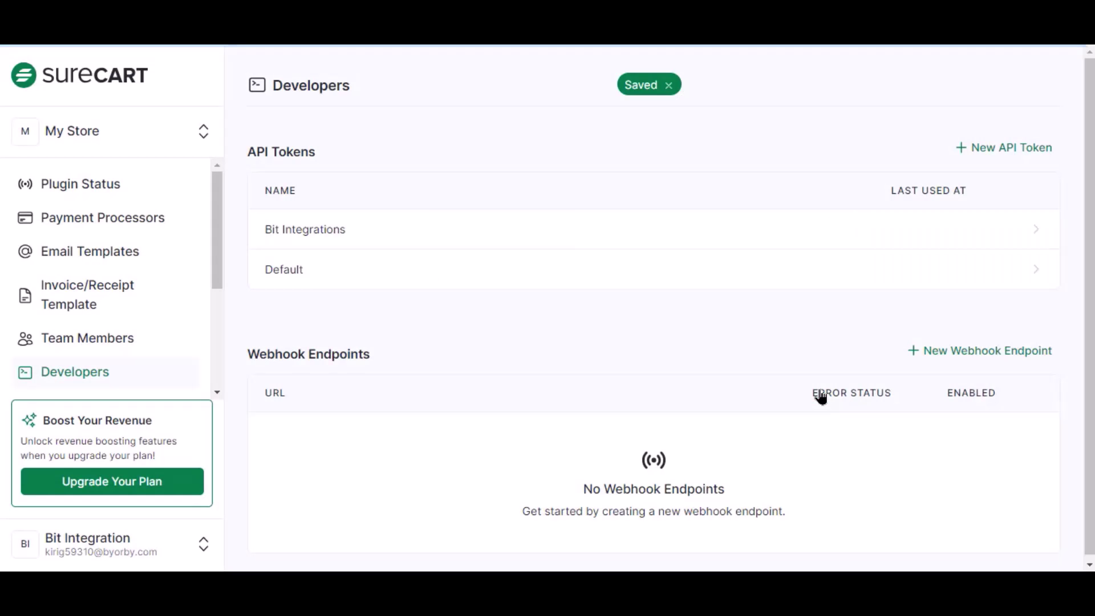
click(626, 225)
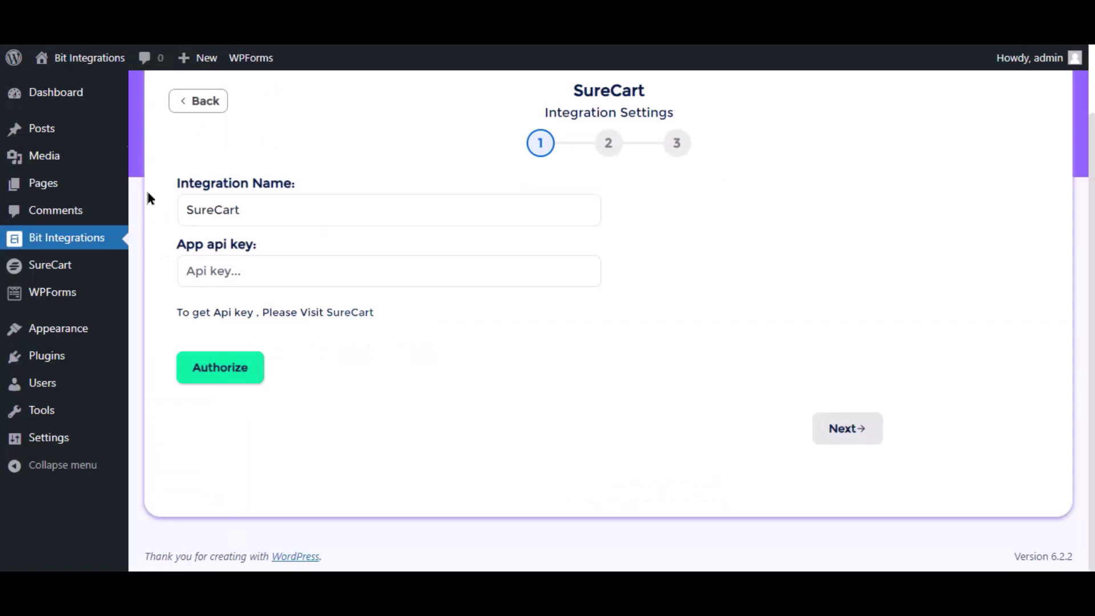
Step: Paste the SureCart API key into the App api key field and authorize the connection
click(296, 273)
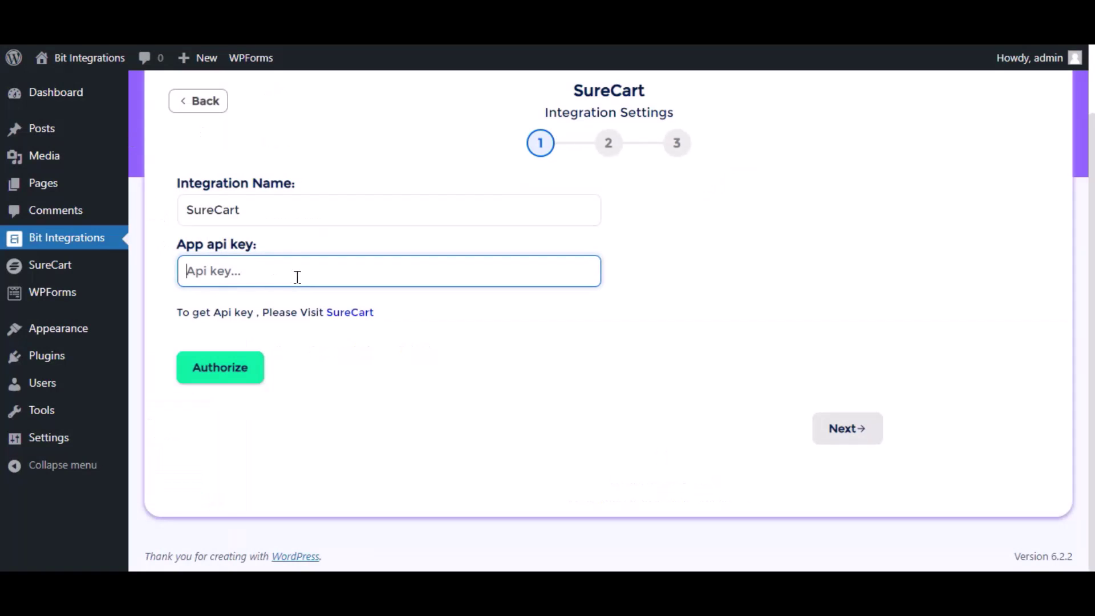
key(ctrl+v)
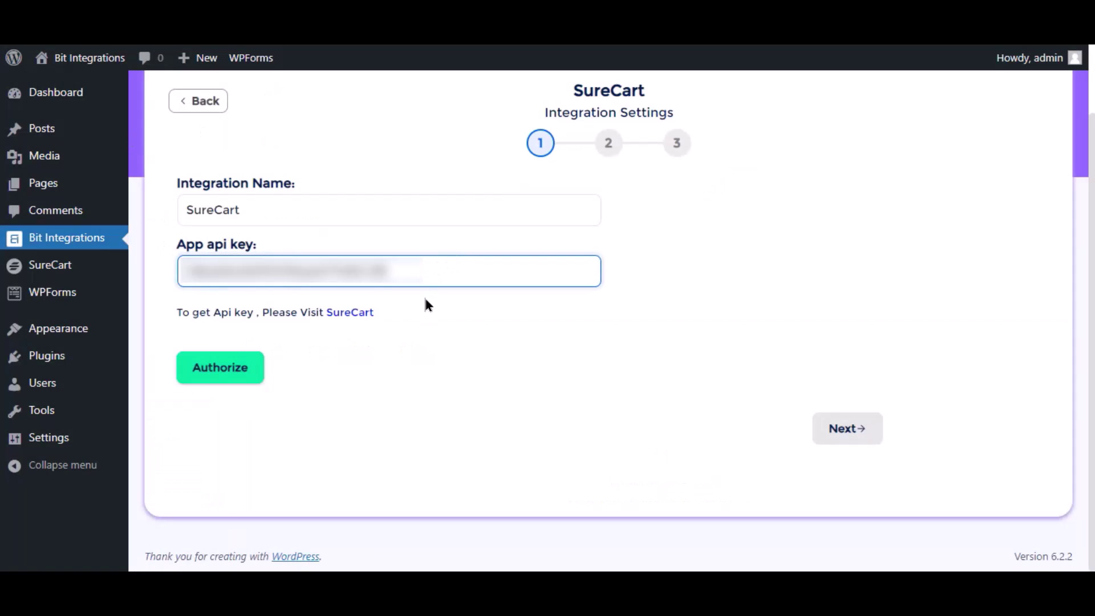
click(425, 304)
click(250, 374)
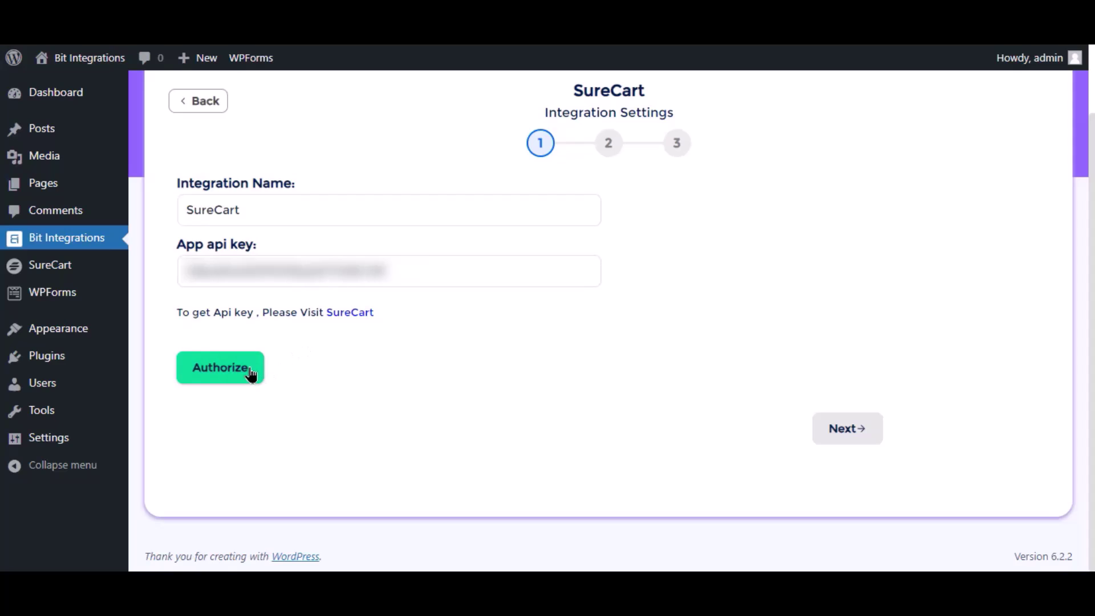
click(250, 374)
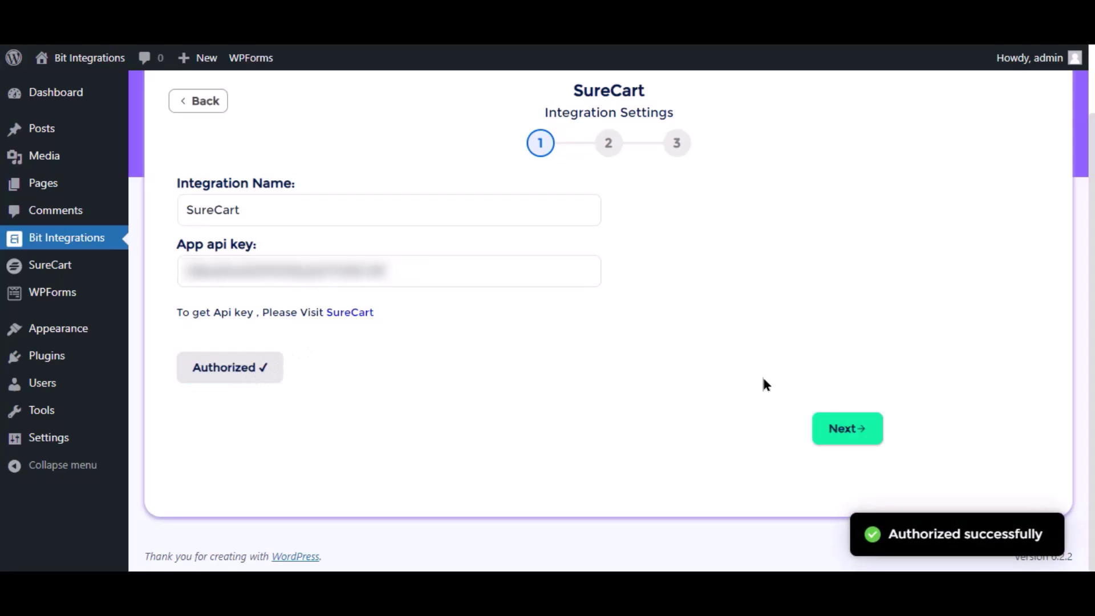
Step: Choose the Create Customer action and map Name to First Name and Email to Customer Email
click(832, 443)
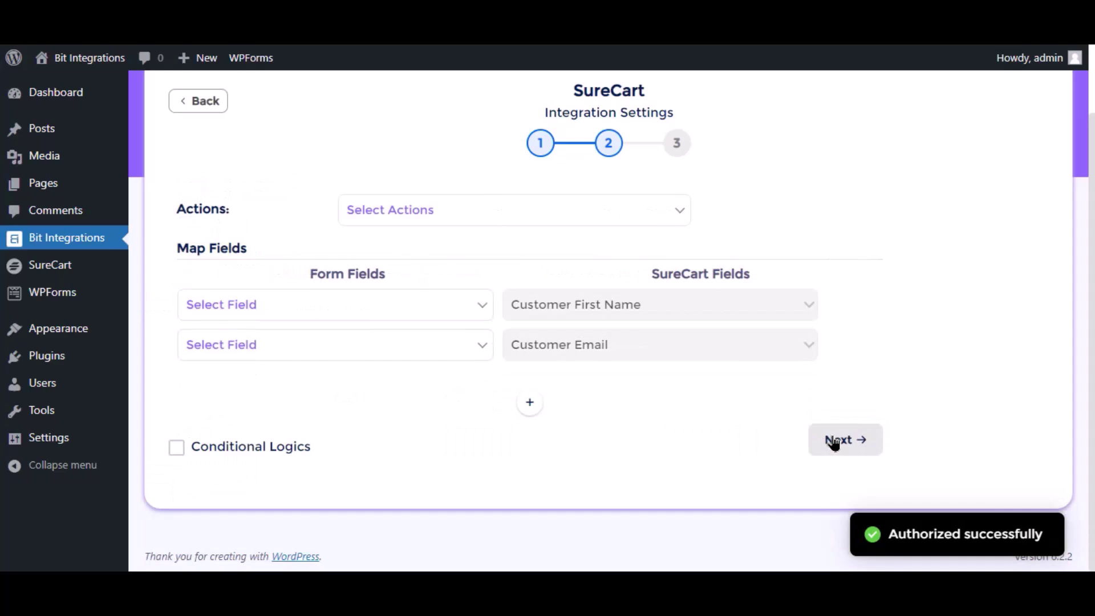
click(441, 214)
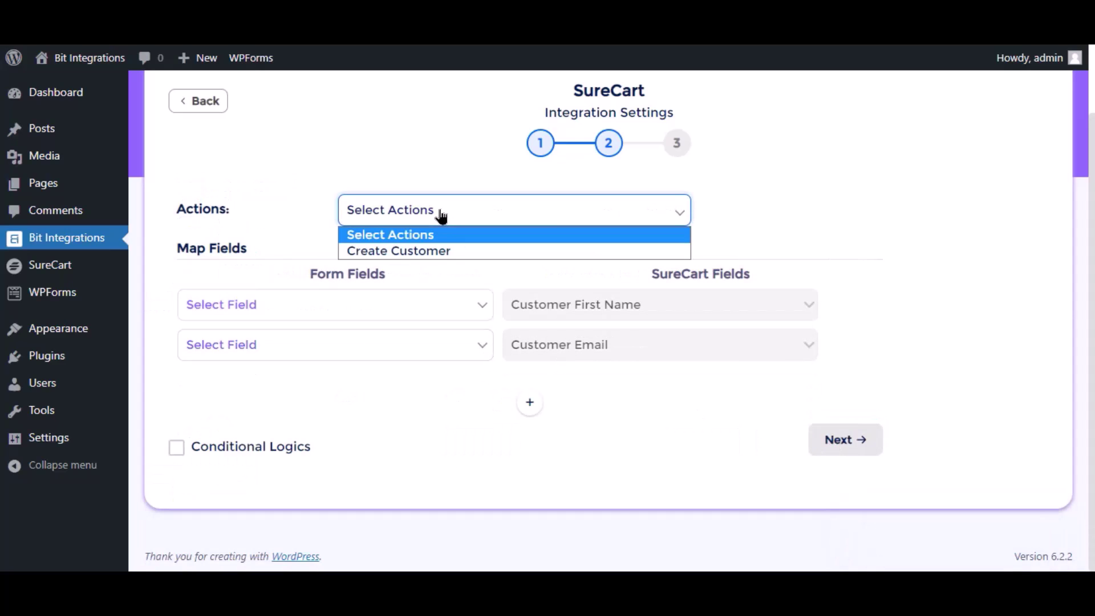
click(408, 252)
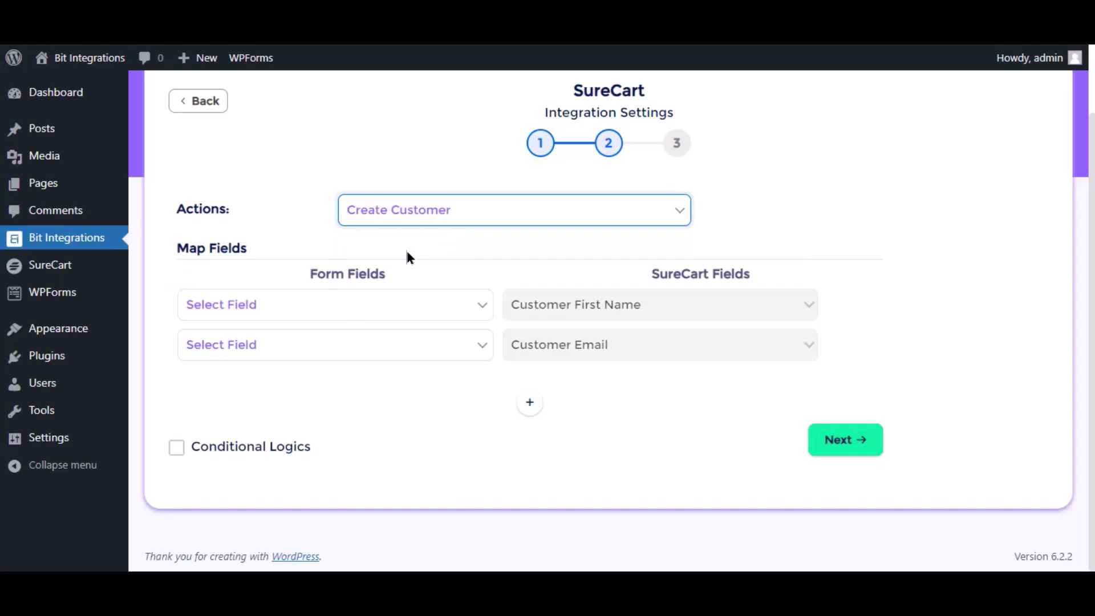
click(326, 318)
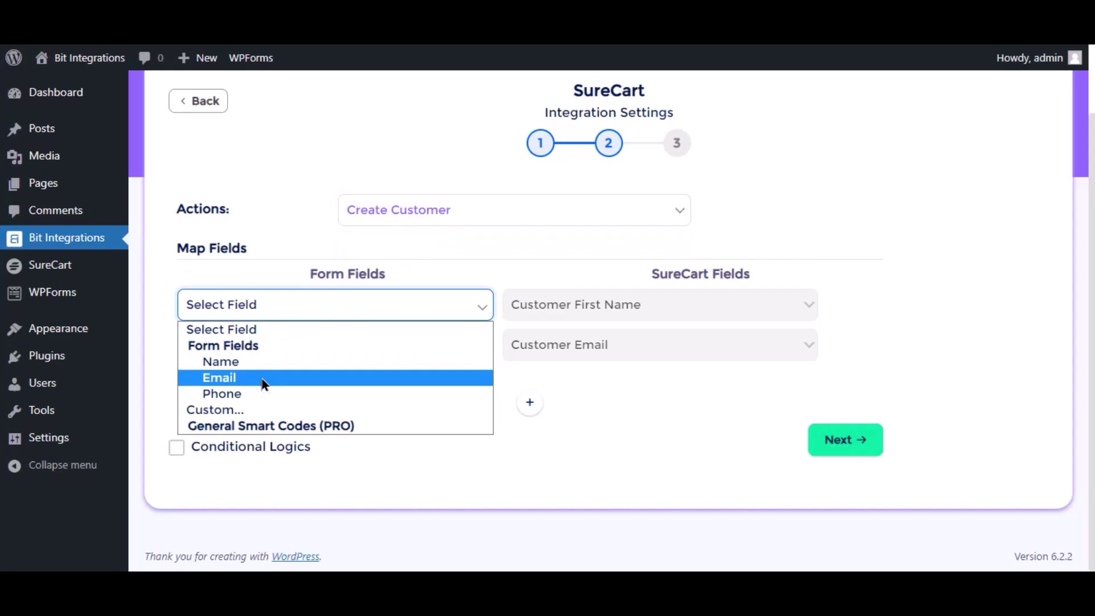
click(242, 364)
click(309, 352)
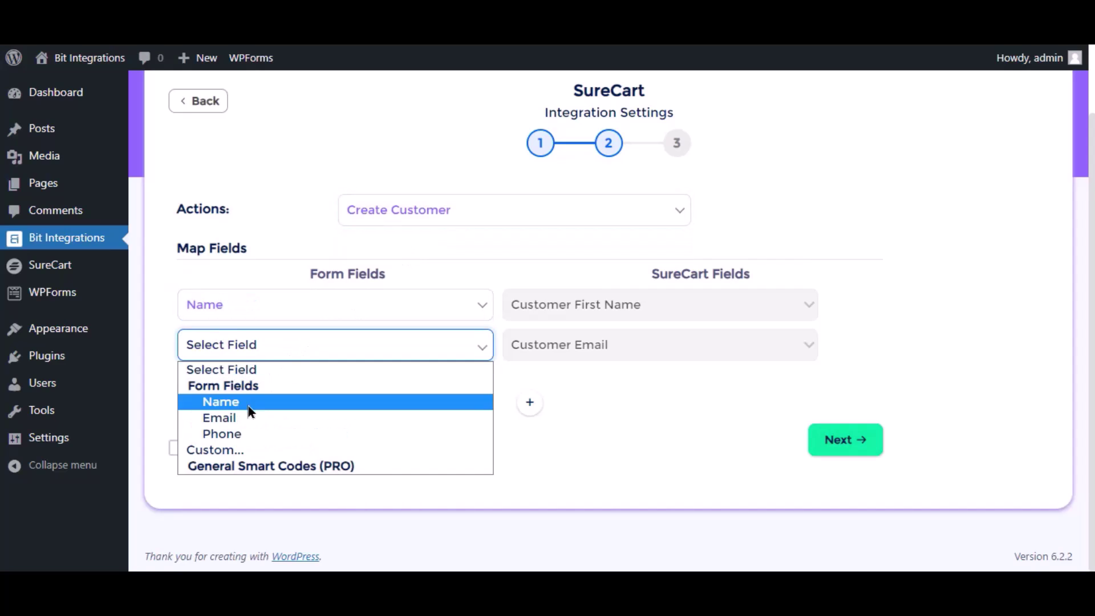
click(242, 421)
Step: Map Phone to Customer Phone, leave conditional logic off, and finish and save the integration
click(527, 406)
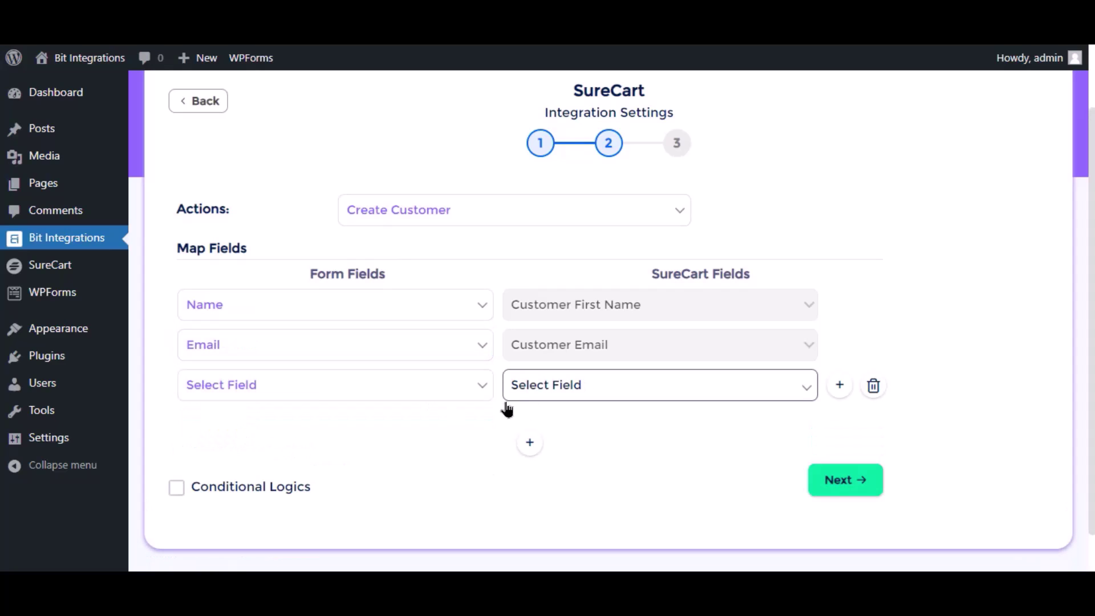
click(334, 386)
click(246, 482)
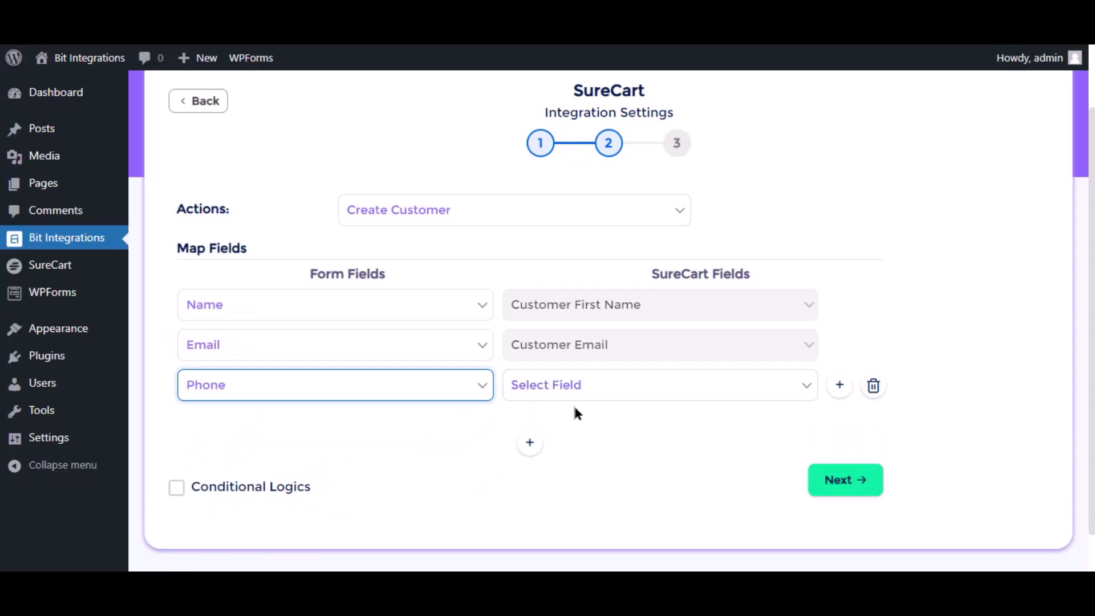
click(599, 394)
click(588, 443)
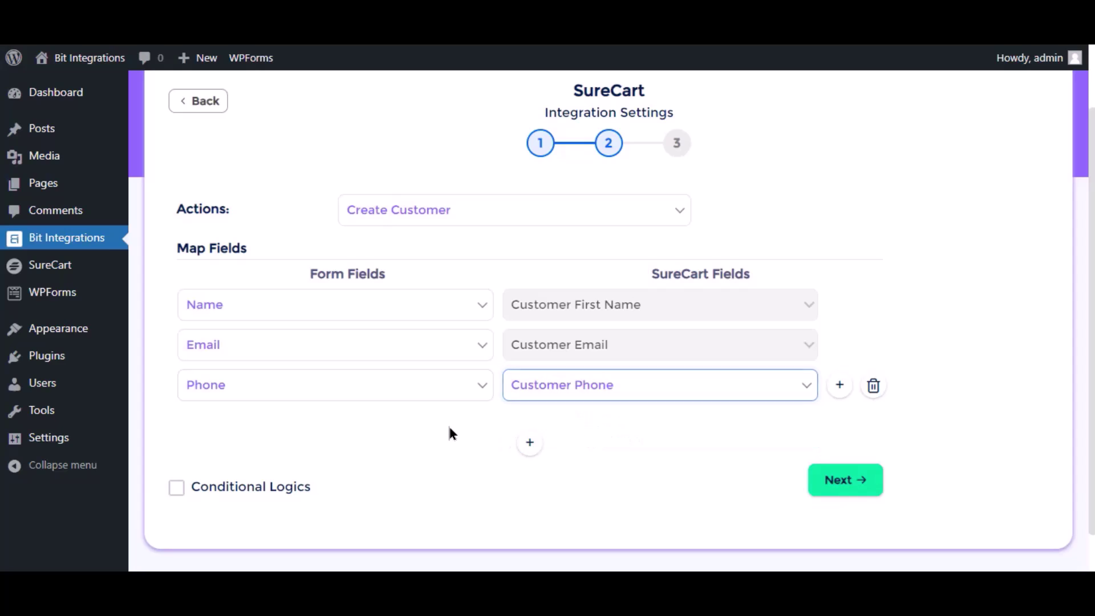
click(180, 494)
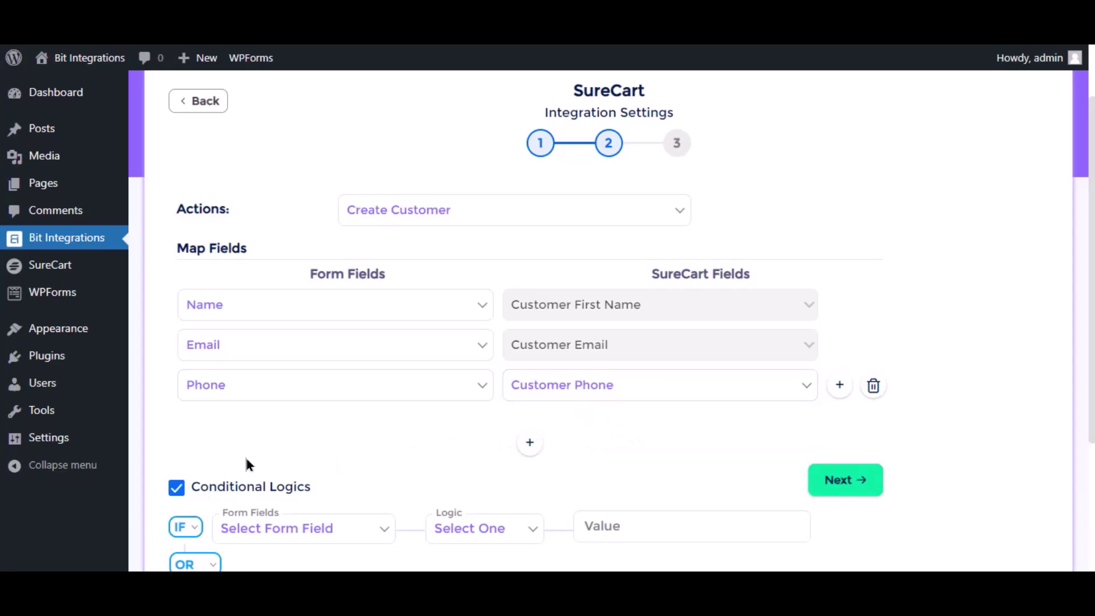
scroll(245, 463, down, 3)
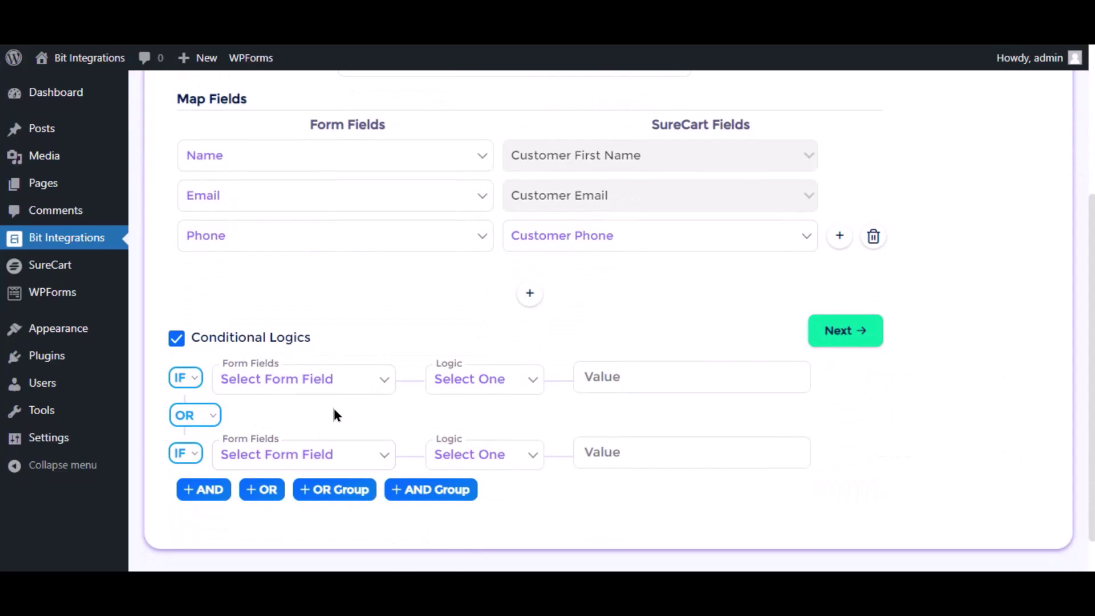
click(177, 340)
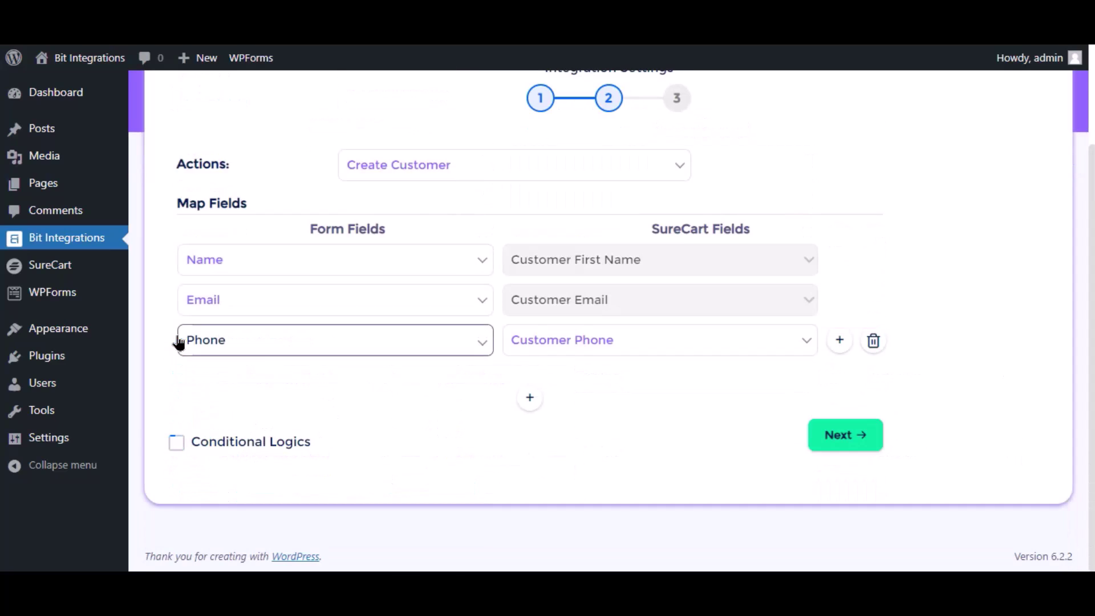
click(864, 432)
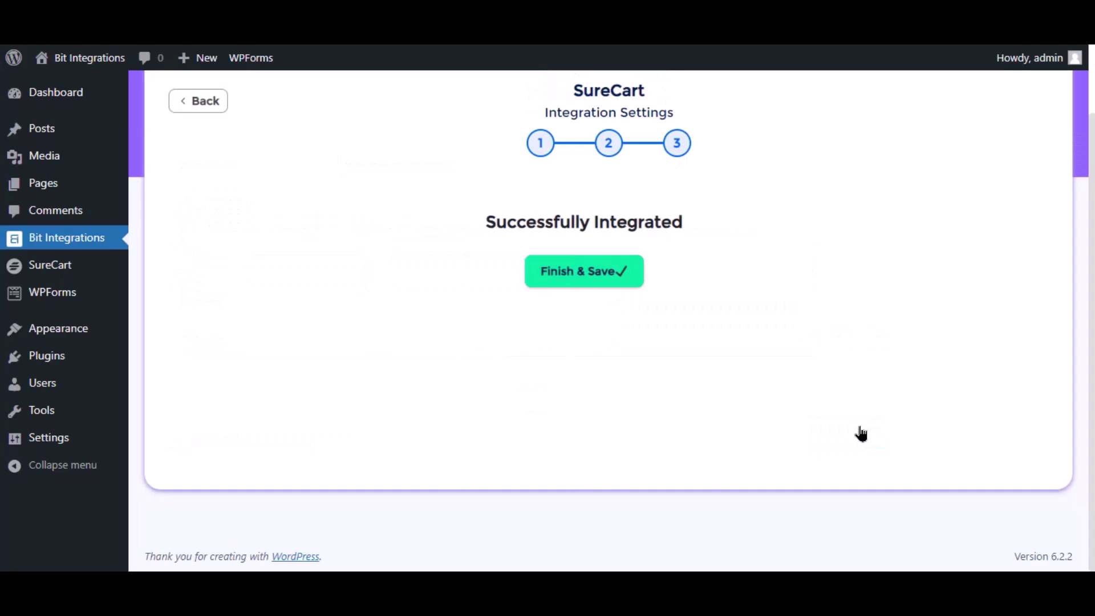
click(612, 272)
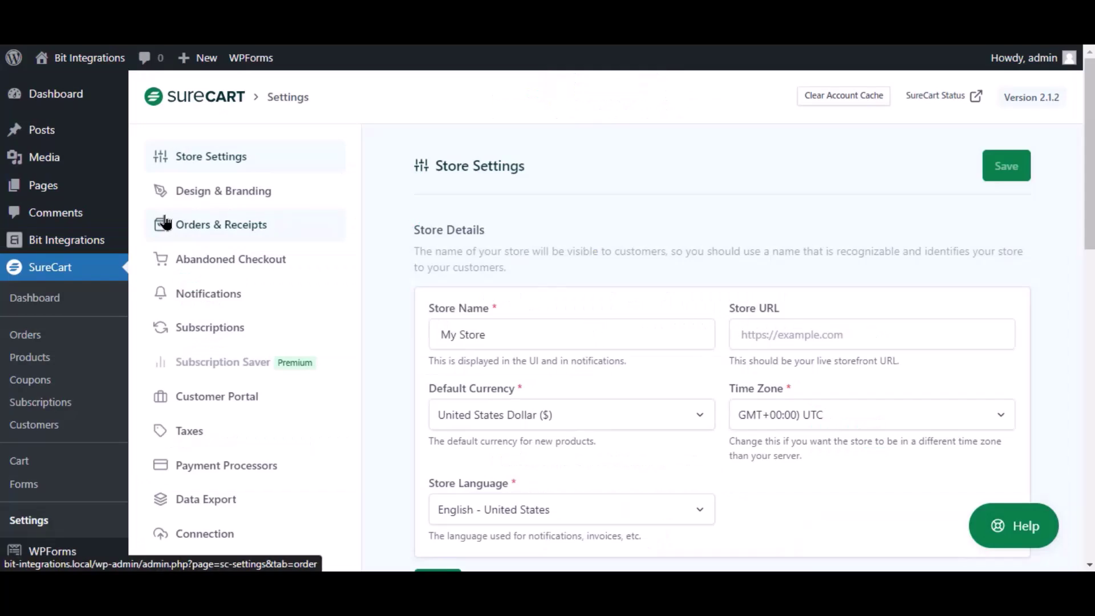
scroll(188, 326, down, 2)
scroll(189, 352, down, 2)
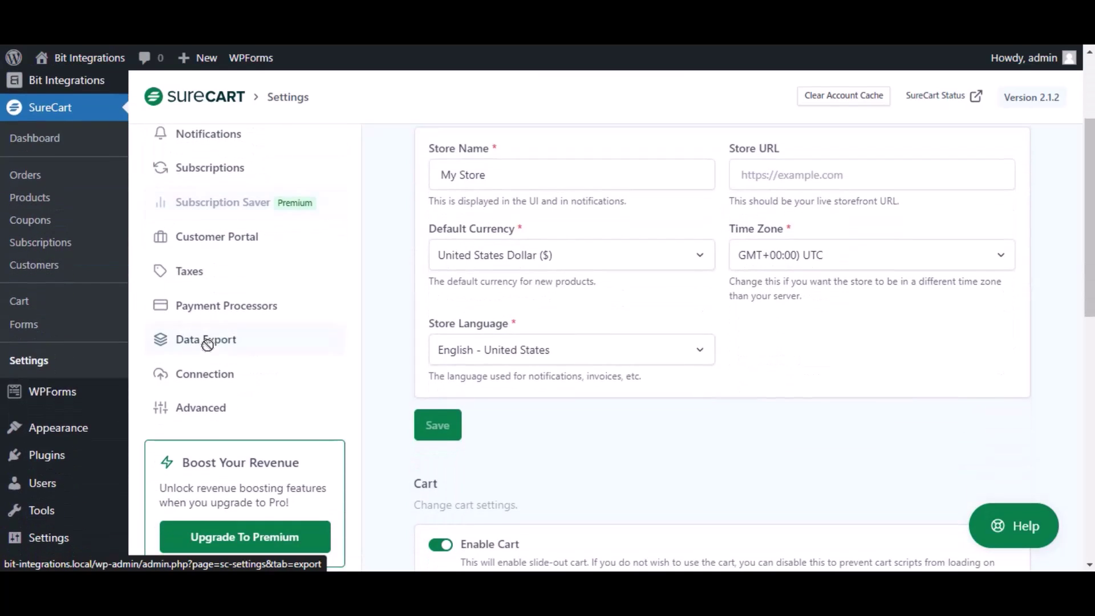
Step: Replace SureCart's connection API token with the new one and save
click(206, 378)
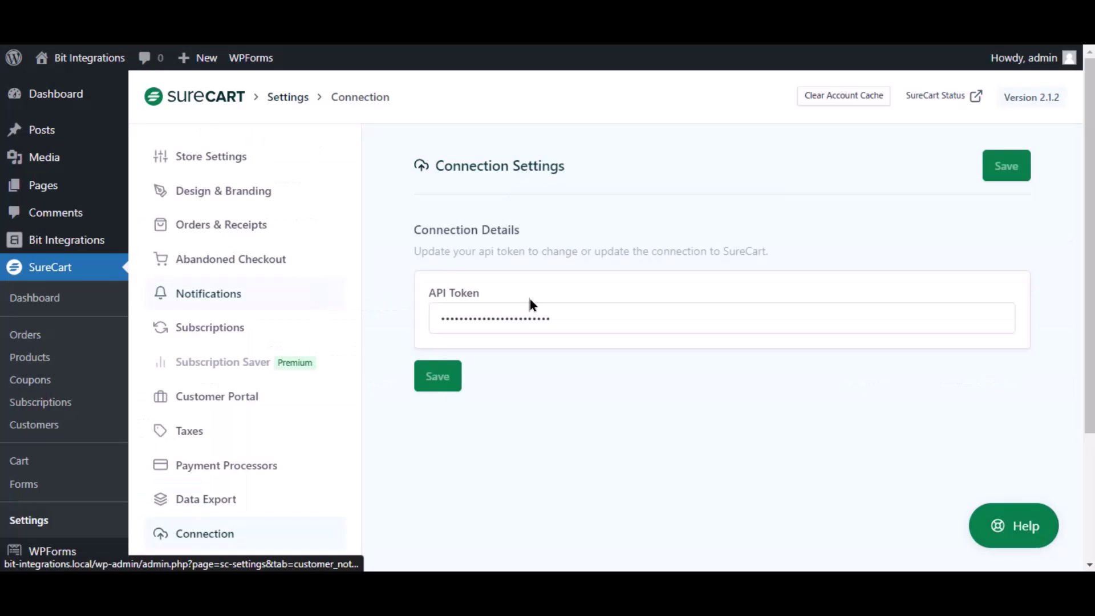
click(596, 321)
key(ctrl+a)
key(ctrl+v)
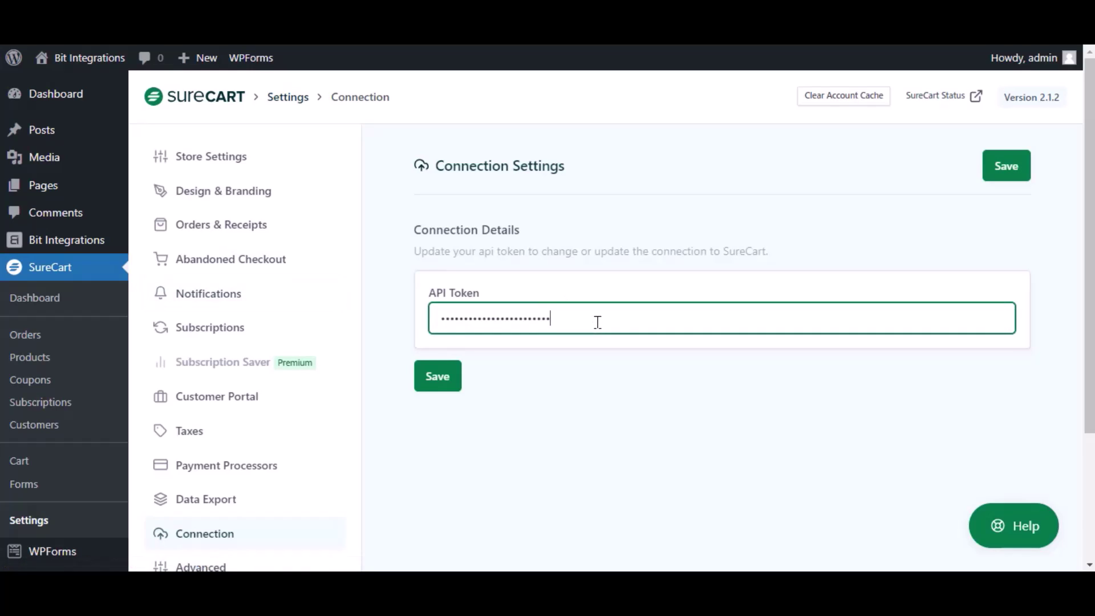
click(423, 389)
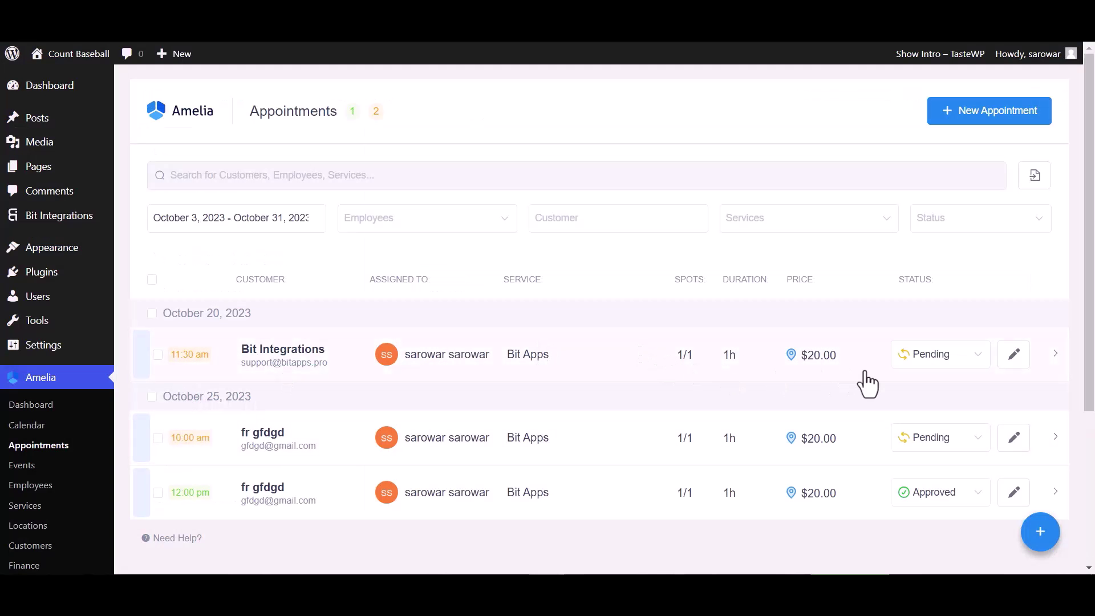
Step: Set the October 20 Bit Integrations appointment to Approved
click(917, 361)
click(918, 384)
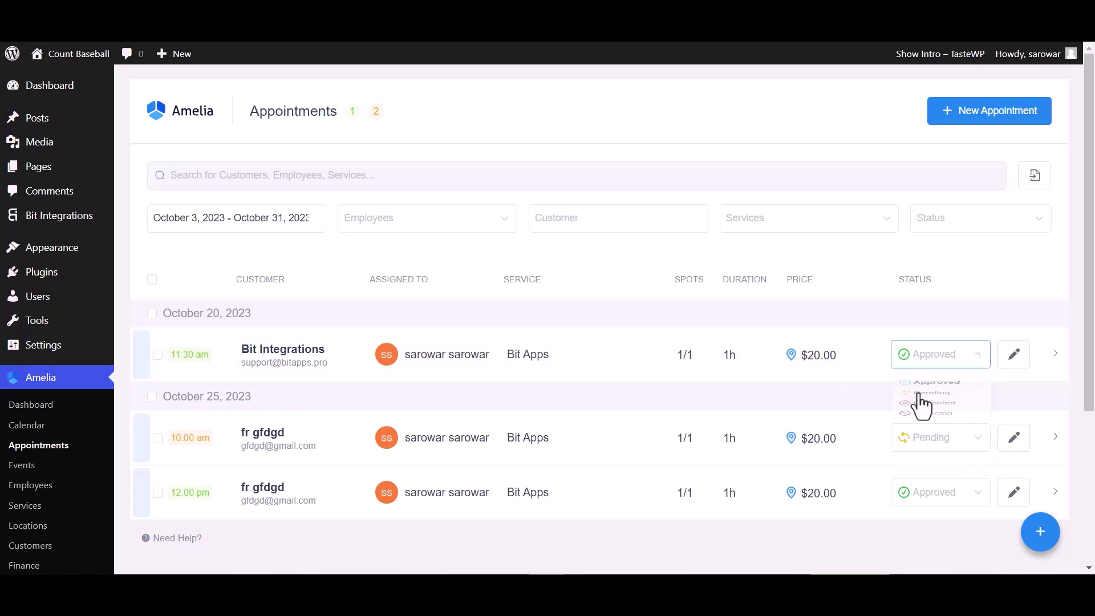